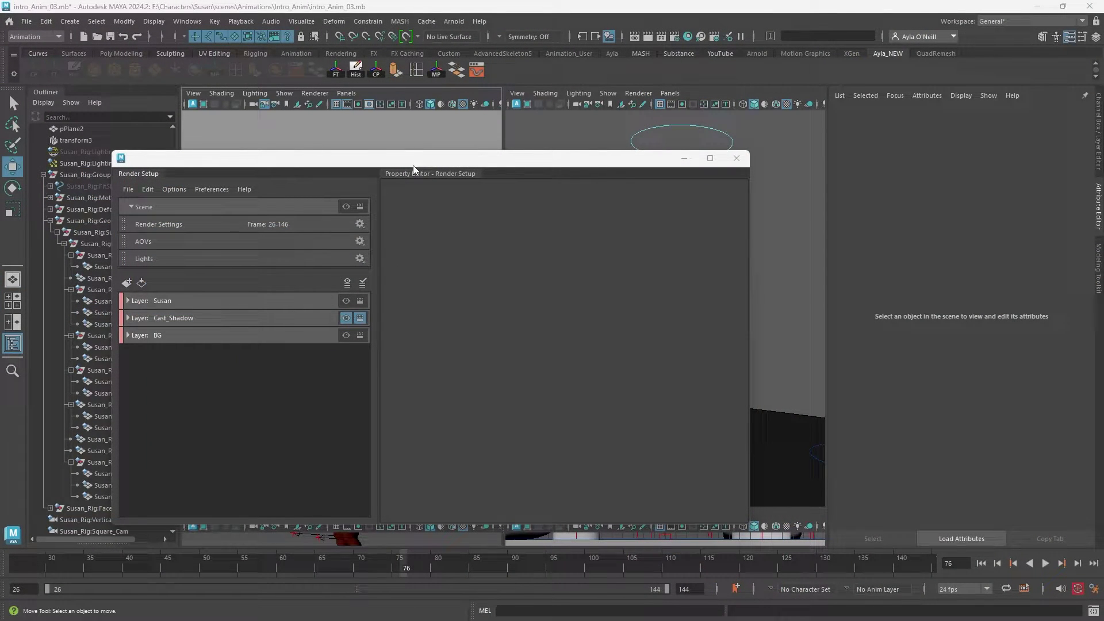
- Render a preview of the current frame, then close the render preview
{"action": "left_click_drag", "start_coordinate": [411, 169], "coordinate": [652, 165]}
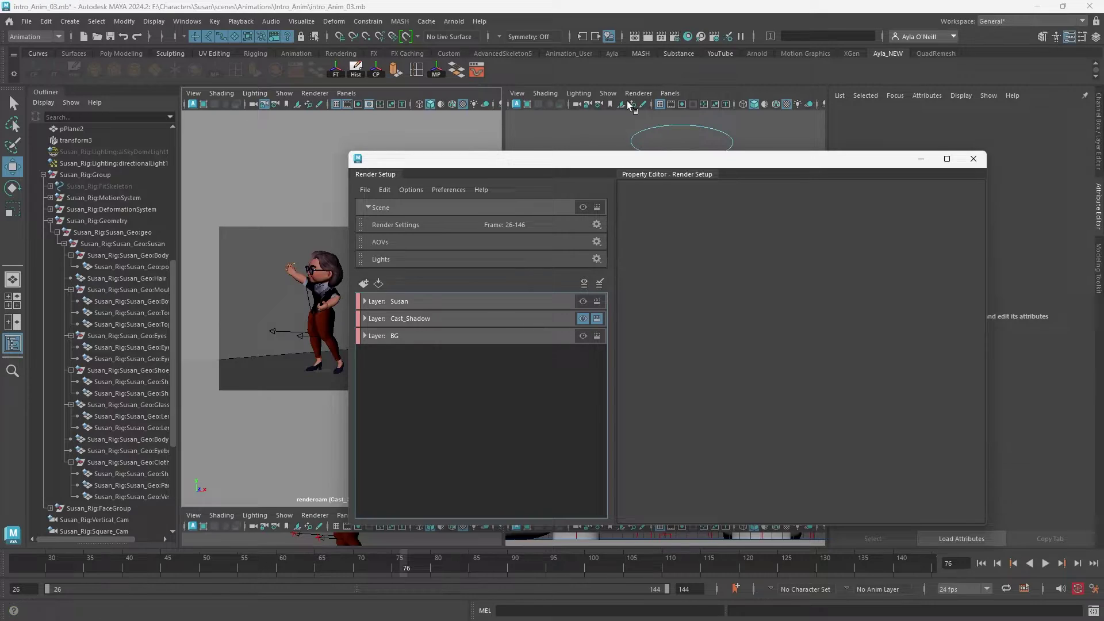
{"action": "left_click", "coordinate": [647, 37]}
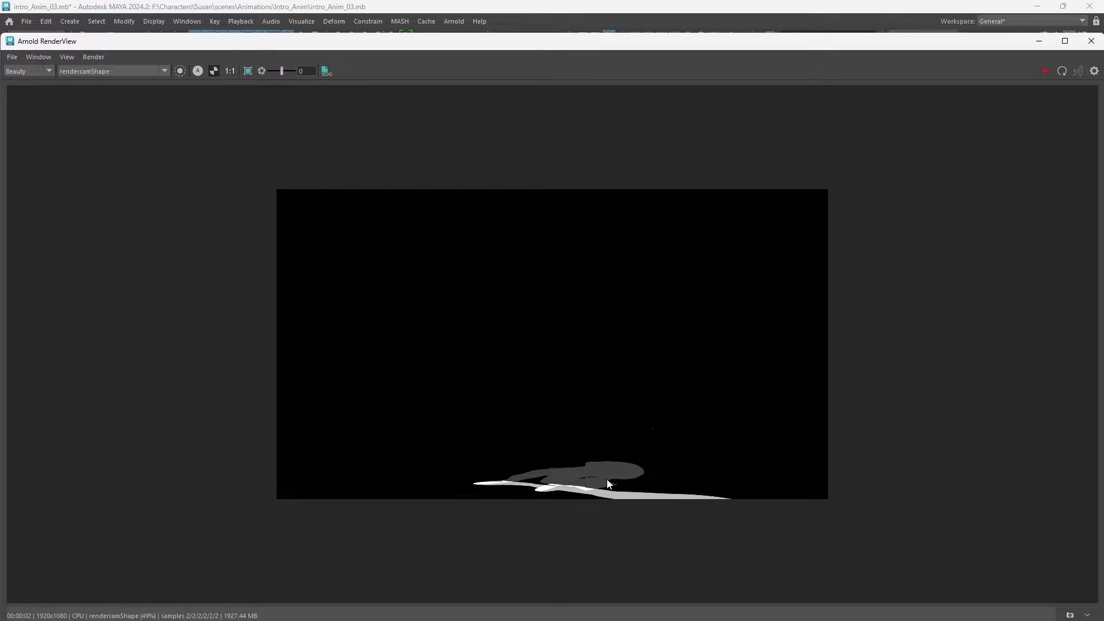
{"action": "left_click", "coordinate": [1093, 42]}
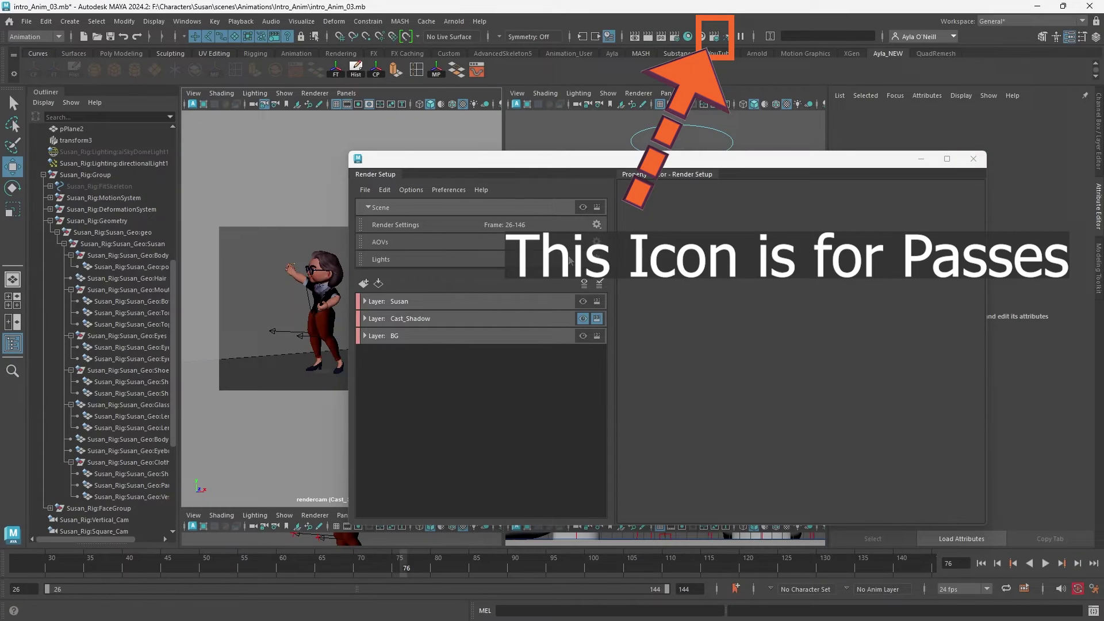
- Create a render layer named Cast_Shadow_1 and make it the visible layer
{"action": "left_click_drag", "start_coordinate": [509, 171], "coordinate": [394, 140]}
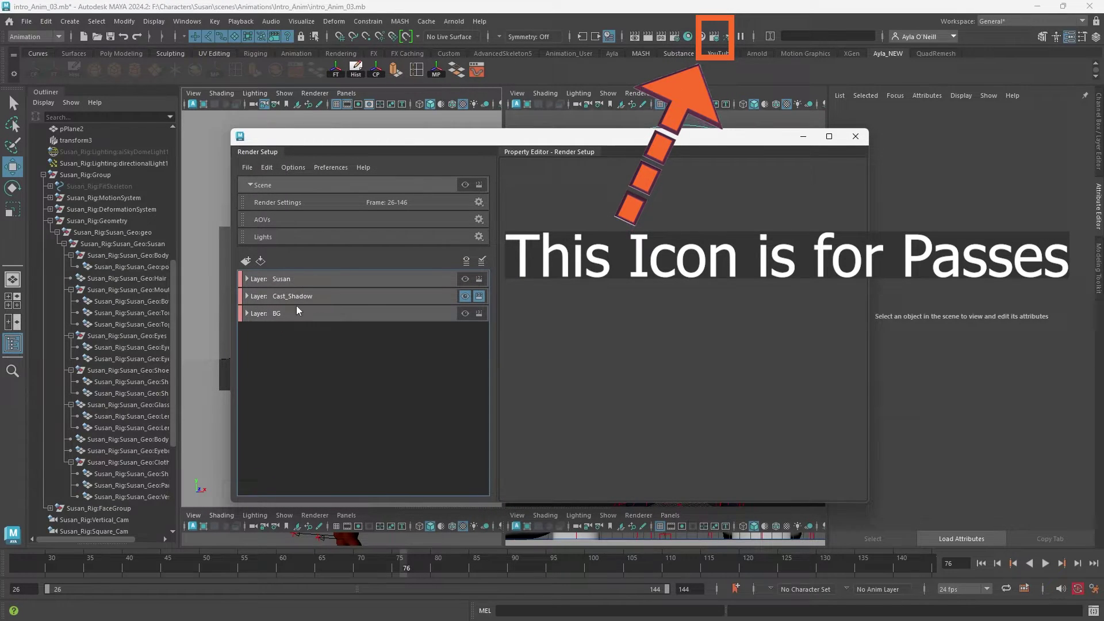
{"action": "left_click", "coordinate": [246, 260]}
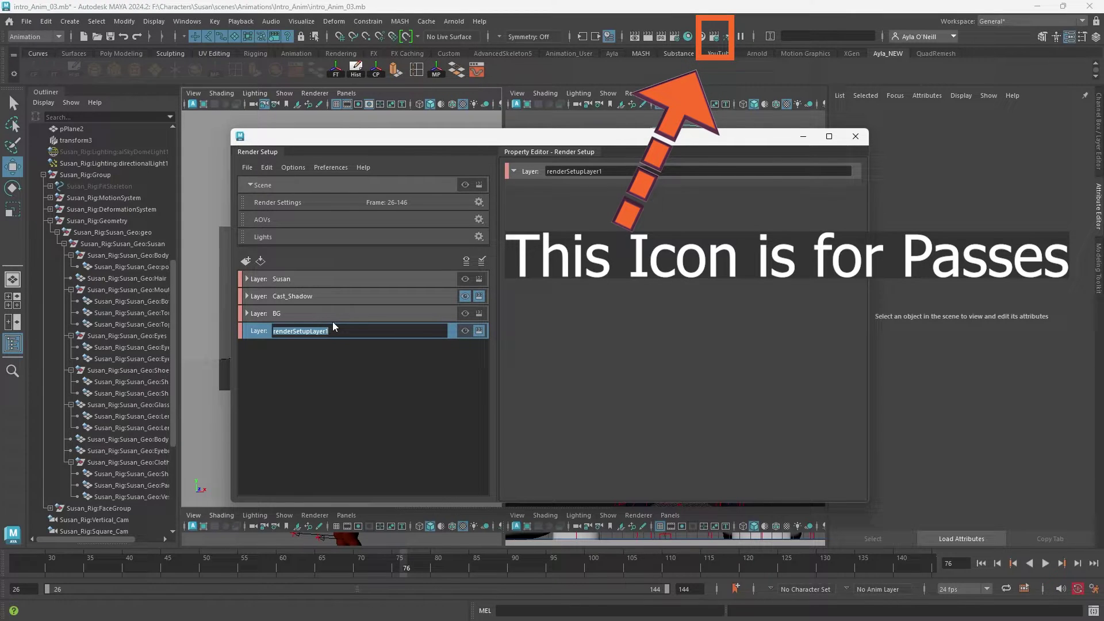
{"action": "type", "text": "Cast_Sha"}
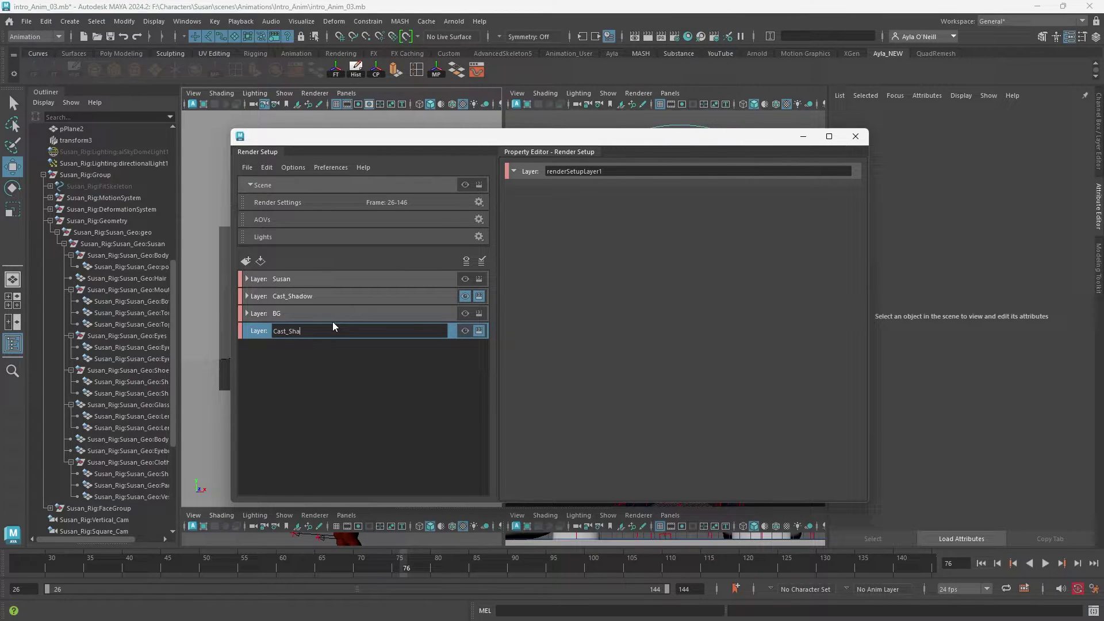
{"action": "type", "text": "dow_1"}
{"action": "key", "text": "Return"}
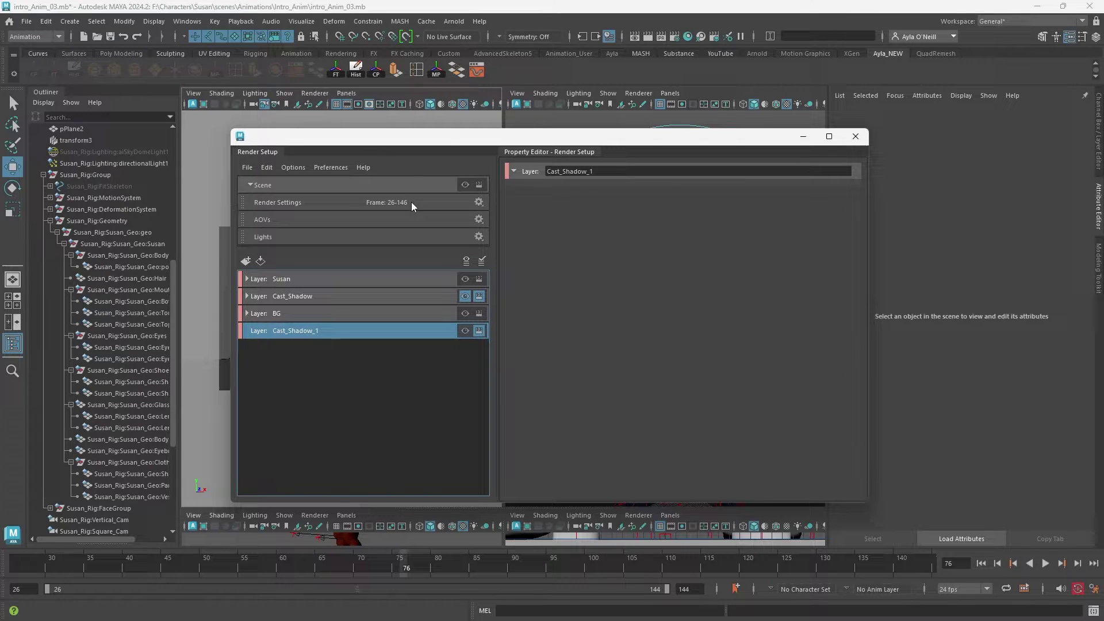
{"action": "left_click", "coordinate": [465, 331]}
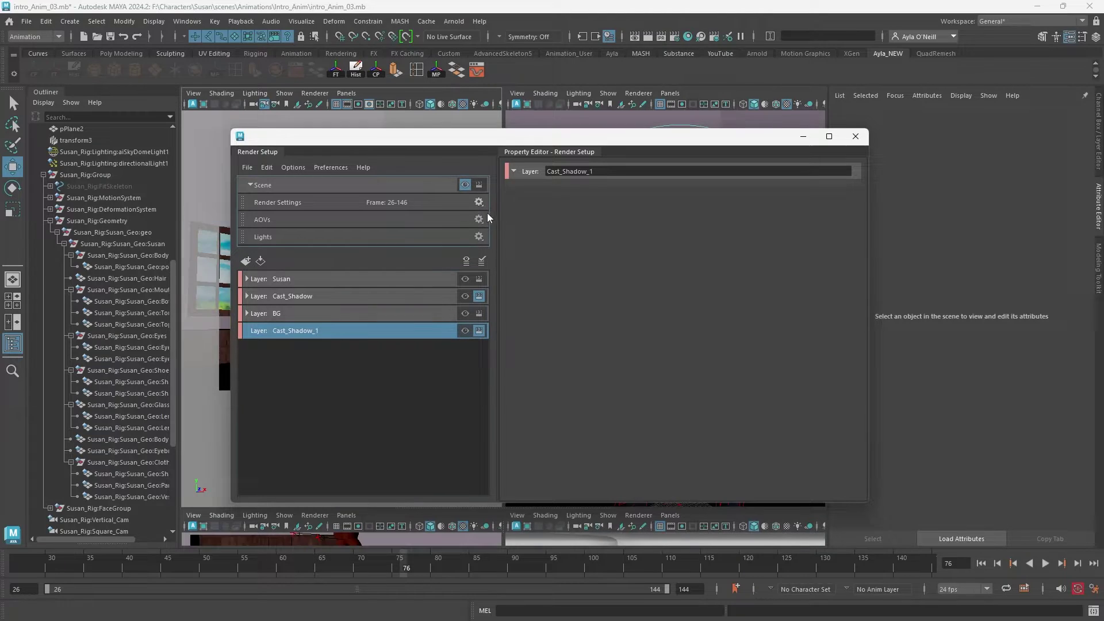
- Select the classroom floor in the perspective view and bring Render Setup back to the centre
{"action": "left_click_drag", "start_coordinate": [483, 150], "coordinate": [265, 158]}
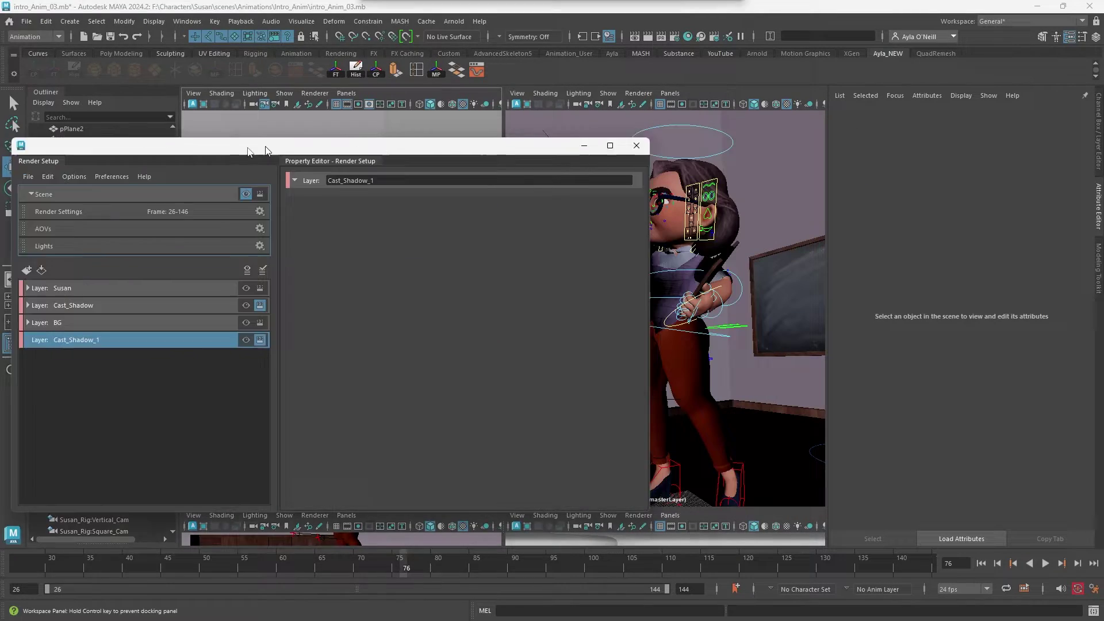
{"action": "scroll", "coordinate": [701, 397], "scroll_direction": "down", "scroll_amount": 5}
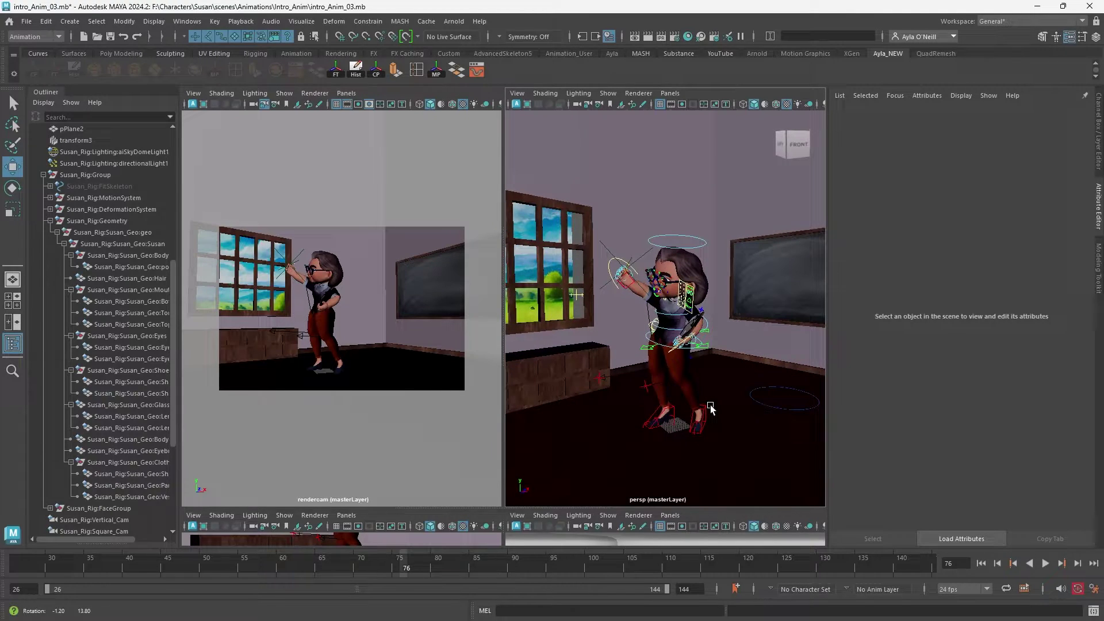
{"action": "left_click_drag", "start_coordinate": [708, 397], "coordinate": [693, 363], "text": "alt"}
{"action": "left_click", "coordinate": [700, 380]}
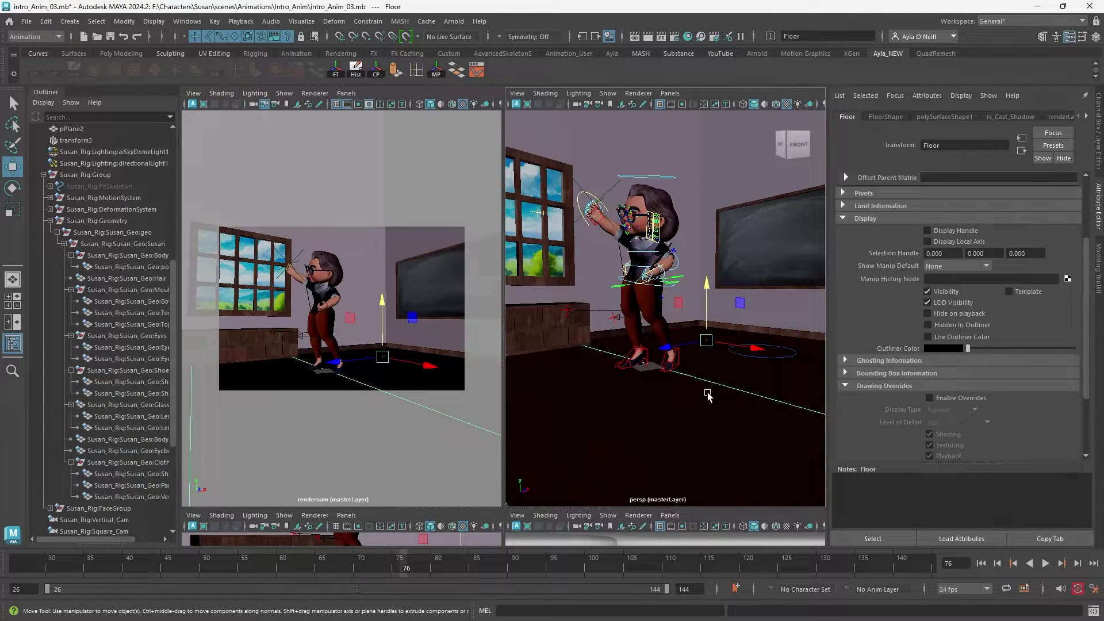
{"action": "left_click", "coordinate": [639, 256]}
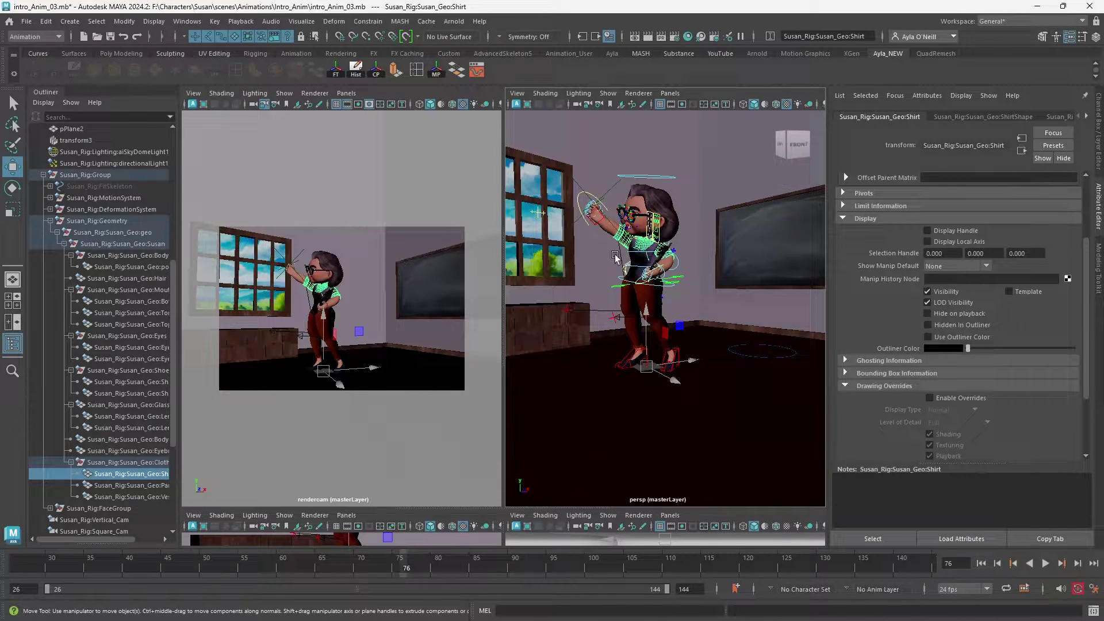
{"action": "left_click", "coordinate": [597, 271]}
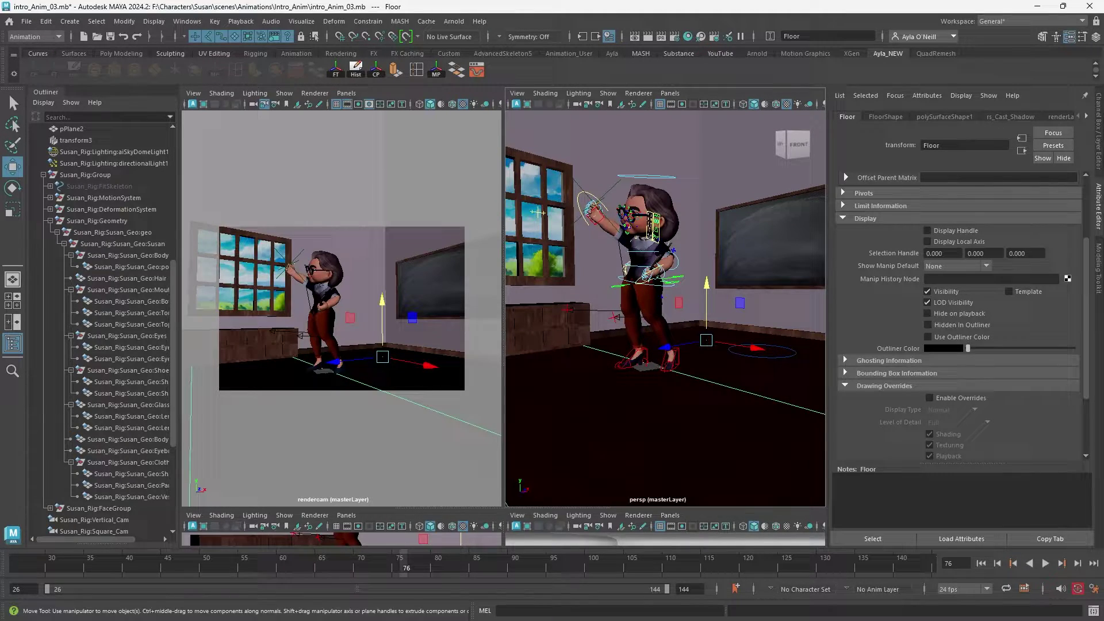
{"action": "left_click", "coordinate": [701, 36]}
{"action": "left_click_drag", "start_coordinate": [29, 144], "coordinate": [594, 157]}
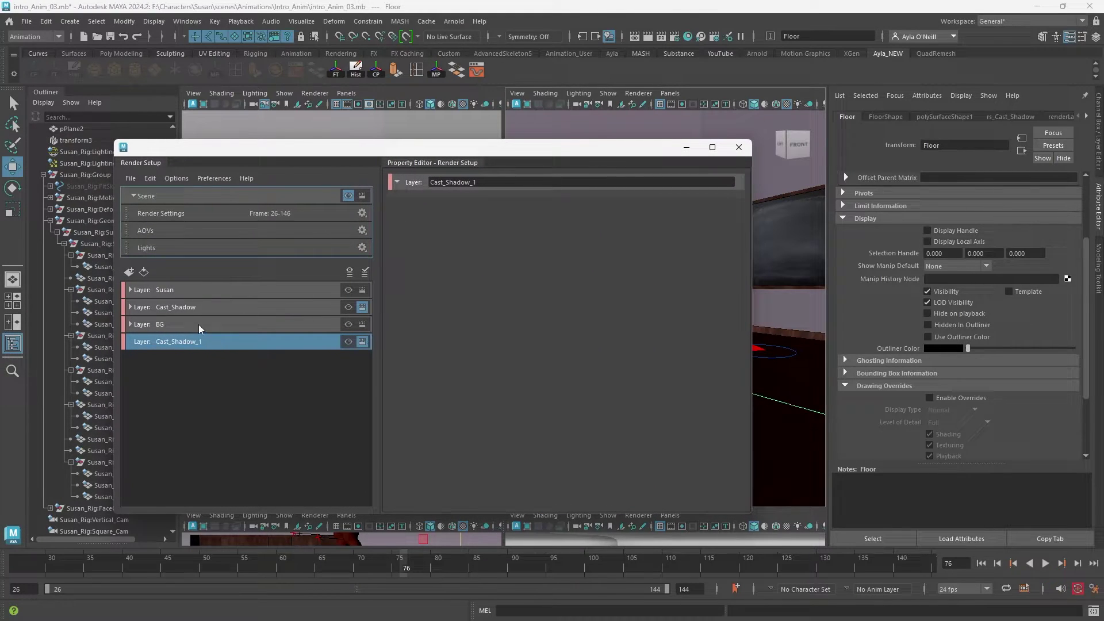
- Add a collection named Character to Cast_Shadow_1, then move Render Setup off the viewports
{"action": "right_click", "coordinate": [194, 345]}
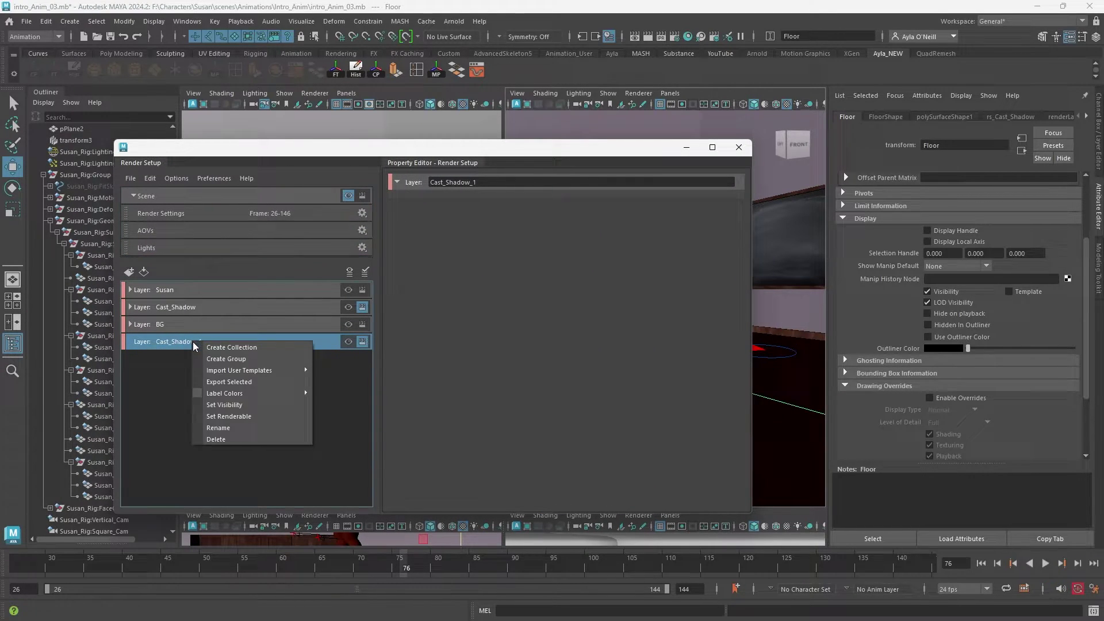
{"action": "left_click", "coordinate": [216, 349]}
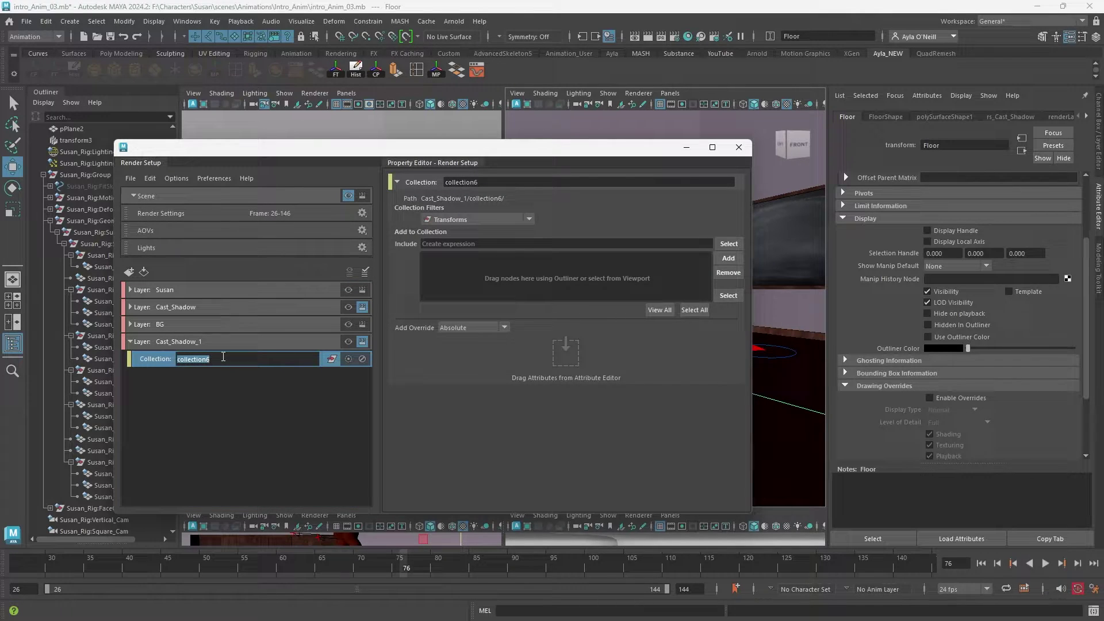
{"action": "type", "text": "character"}
{"action": "key", "text": "Return"}
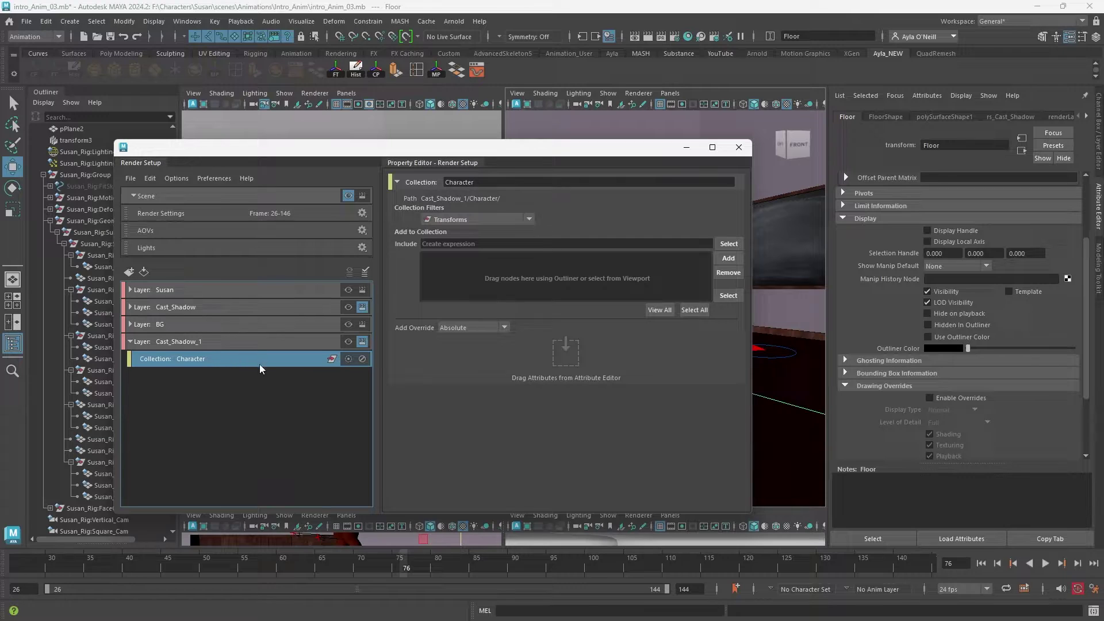
{"action": "left_click_drag", "start_coordinate": [427, 152], "coordinate": [141, 266]}
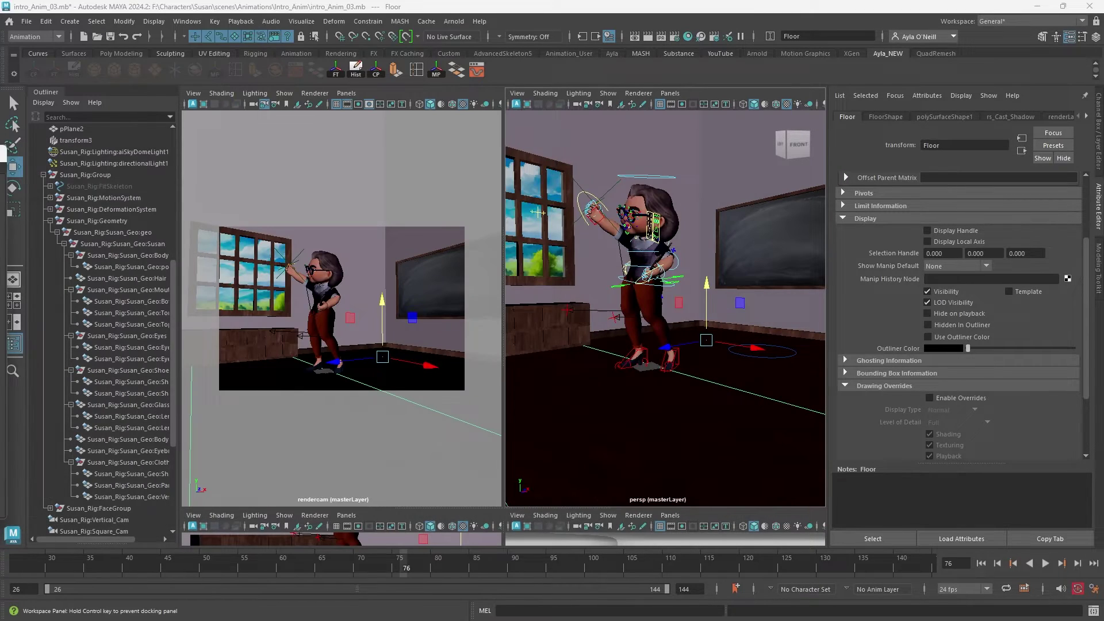
- Select the character meshes Body through Vest, the clipboard and locator1, and add them to Character
{"action": "left_click", "coordinate": [140, 256]}
{"action": "left_click", "coordinate": [122, 497], "text": "shift"}
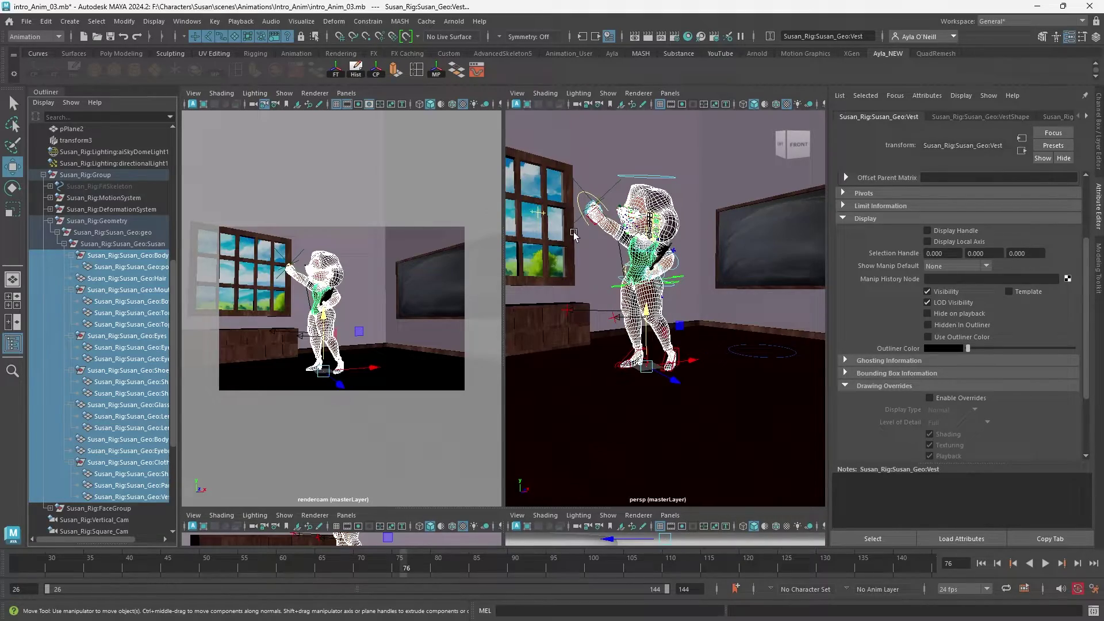
{"action": "key", "text": "f"}
{"action": "scroll", "coordinate": [672, 305], "scroll_direction": "up", "scroll_amount": 3}
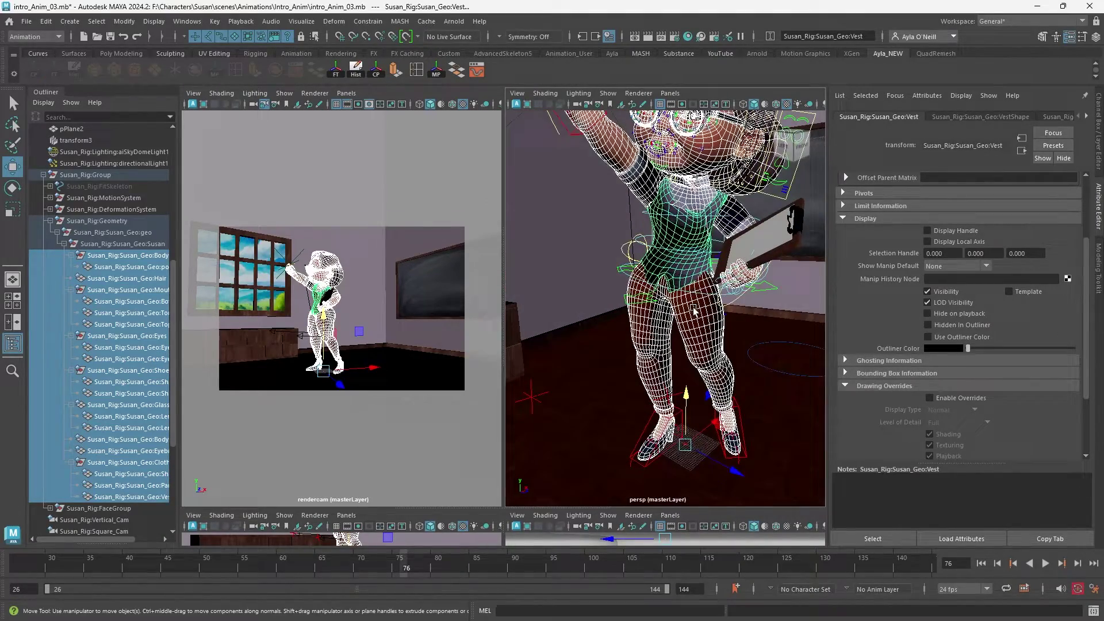
{"action": "left_click", "coordinate": [768, 260]}
{"action": "left_click", "coordinate": [768, 260]}
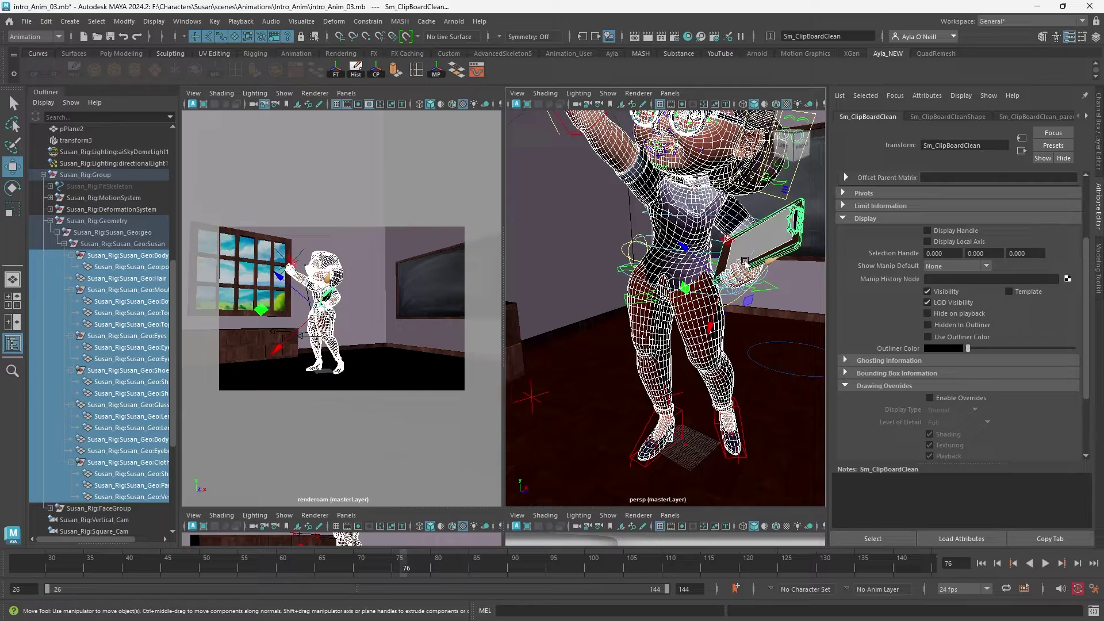
{"action": "left_click_drag", "start_coordinate": [768, 260], "coordinate": [650, 310], "text": "alt"}
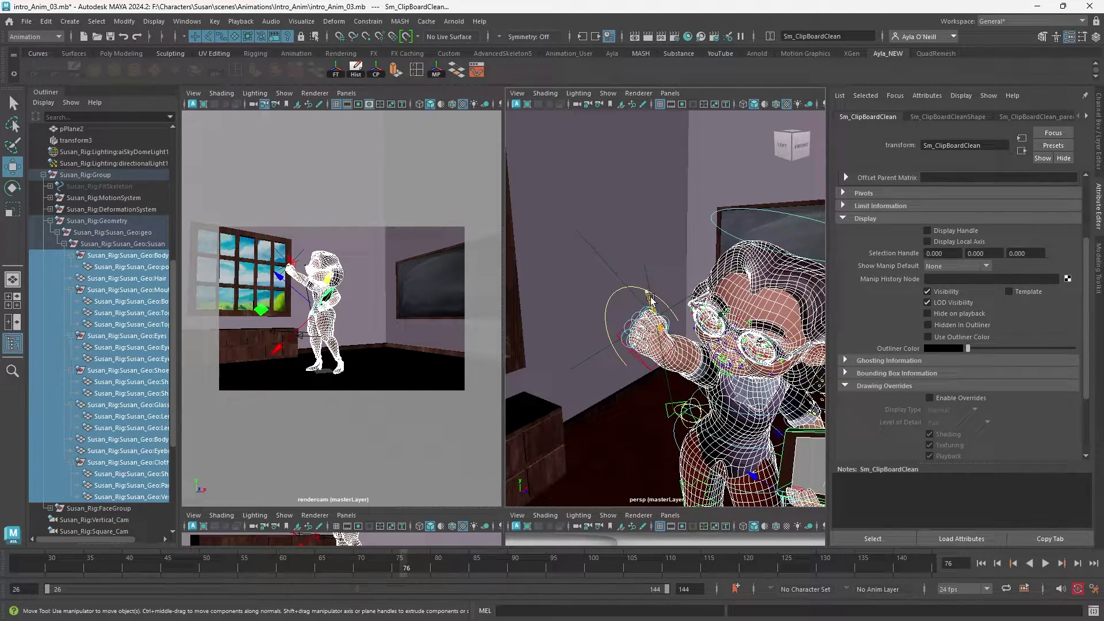
{"action": "left_click", "coordinate": [649, 302]}
{"action": "left_click", "coordinate": [701, 36]}
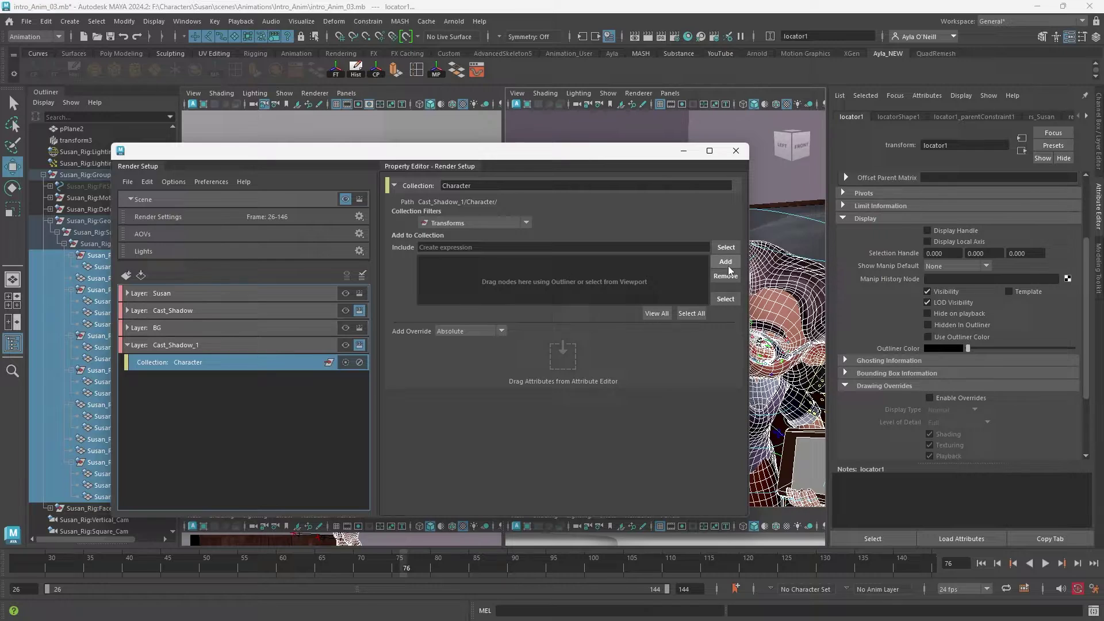
{"action": "left_click", "coordinate": [725, 264]}
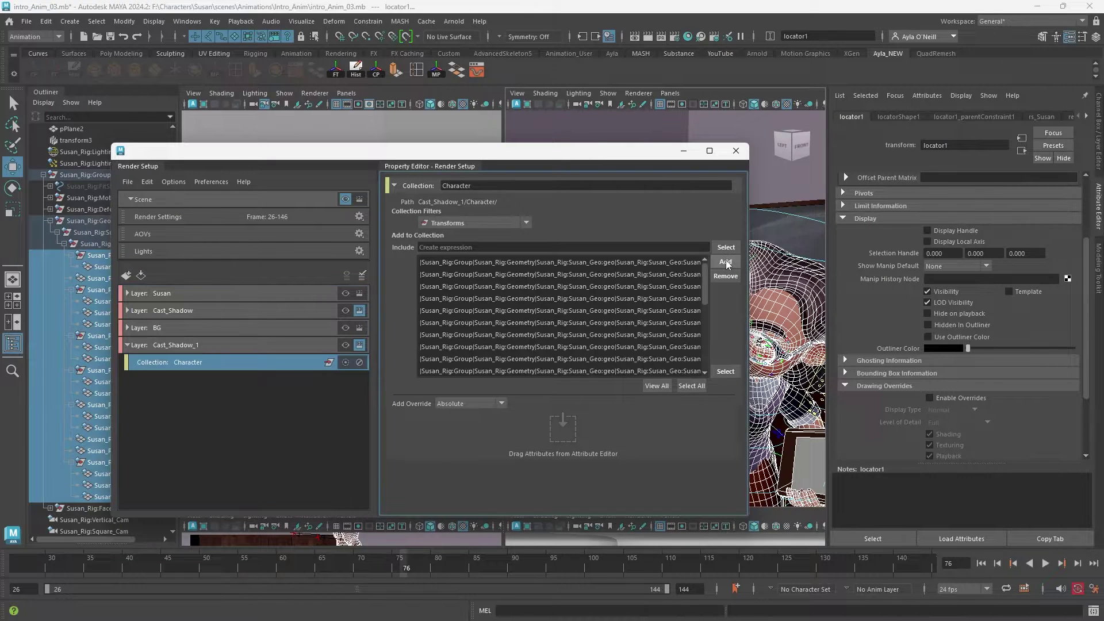
- Create a second collection named Floor1 in the Cast_Shadow_1 layer
{"action": "left_click", "coordinate": [156, 346]}
{"action": "right_click", "coordinate": [156, 348]}
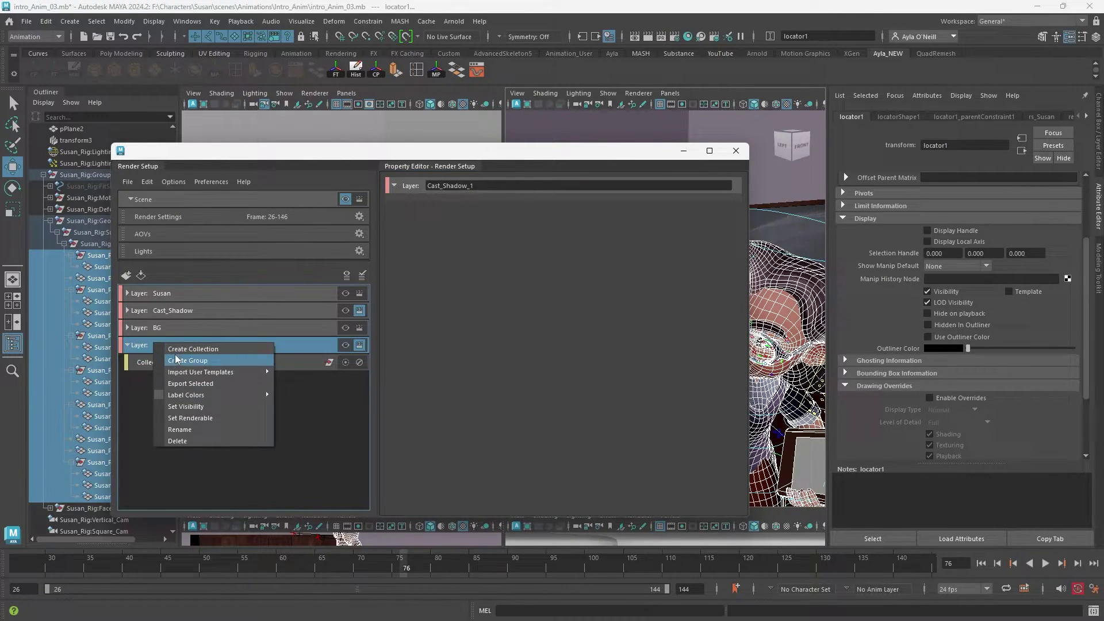
{"action": "left_click", "coordinate": [183, 349]}
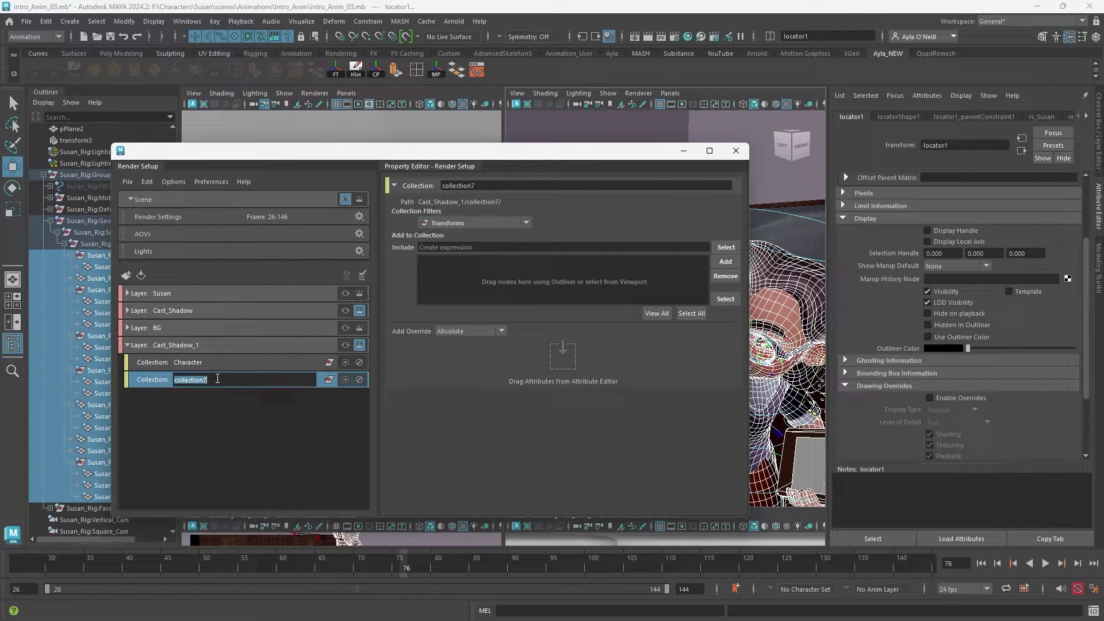
{"action": "type", "text": "Floor1"}
{"action": "key", "text": "Return"}
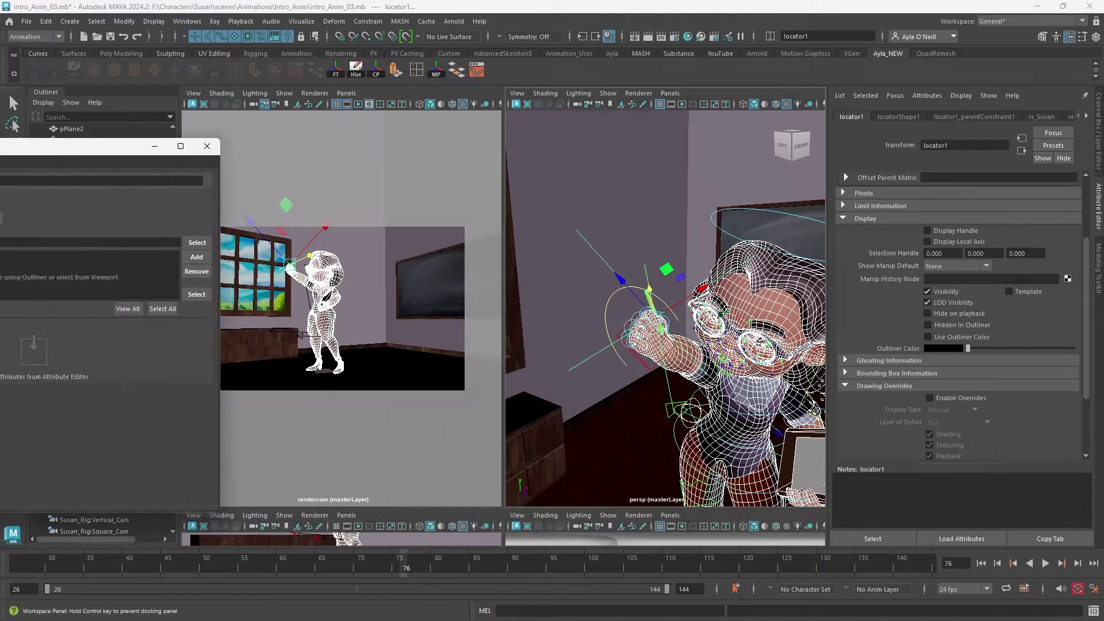
{"action": "left_click_drag", "start_coordinate": [370, 149], "coordinate": [0, 230]}
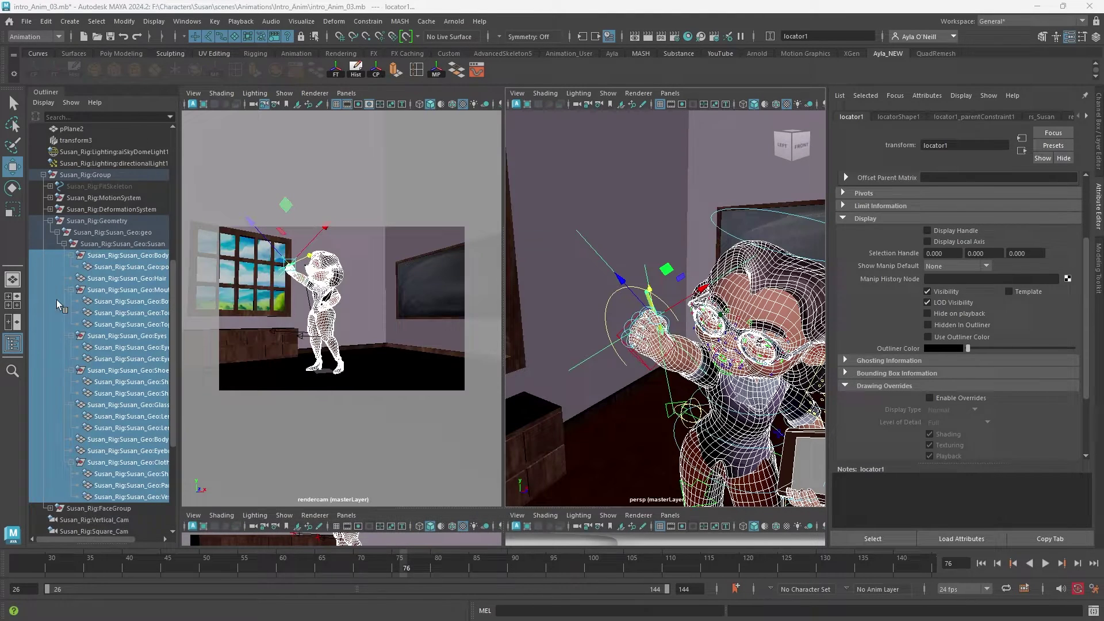
- Add the selected classroom floor to the Floor1 collection
{"action": "left_click", "coordinate": [424, 366]}
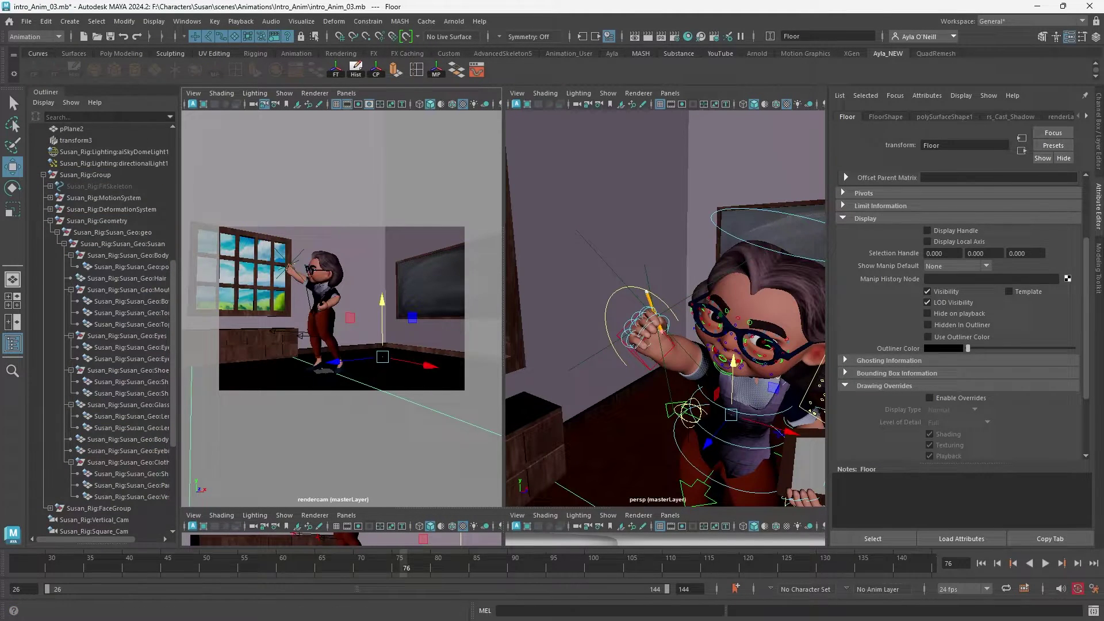
{"action": "left_click_drag", "start_coordinate": [270, 128], "coordinate": [577, 159]}
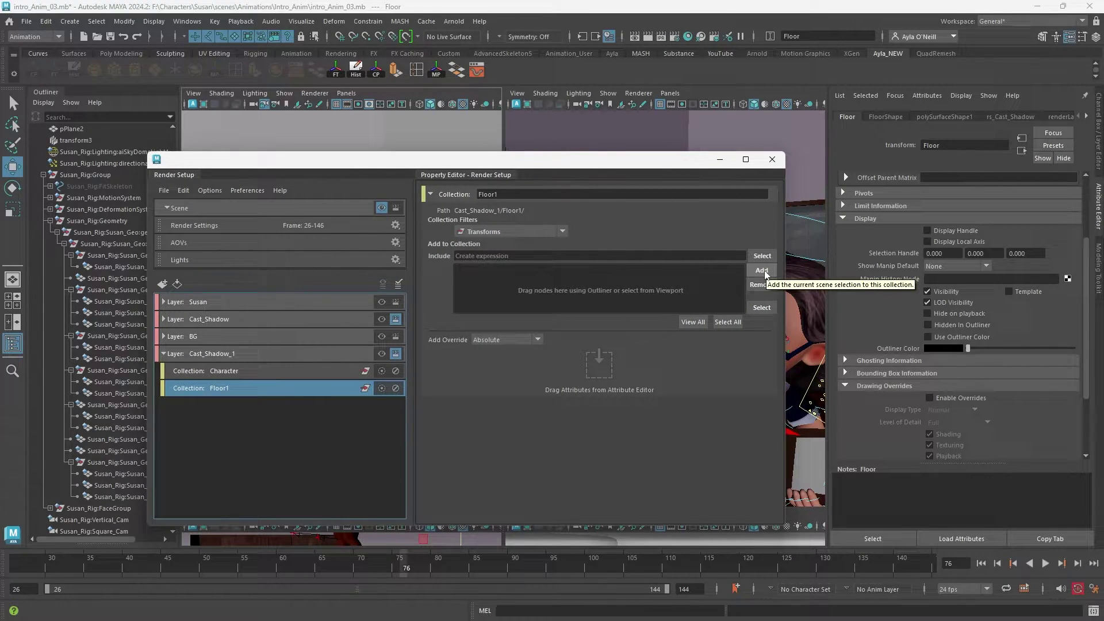
{"action": "left_click", "coordinate": [763, 271]}
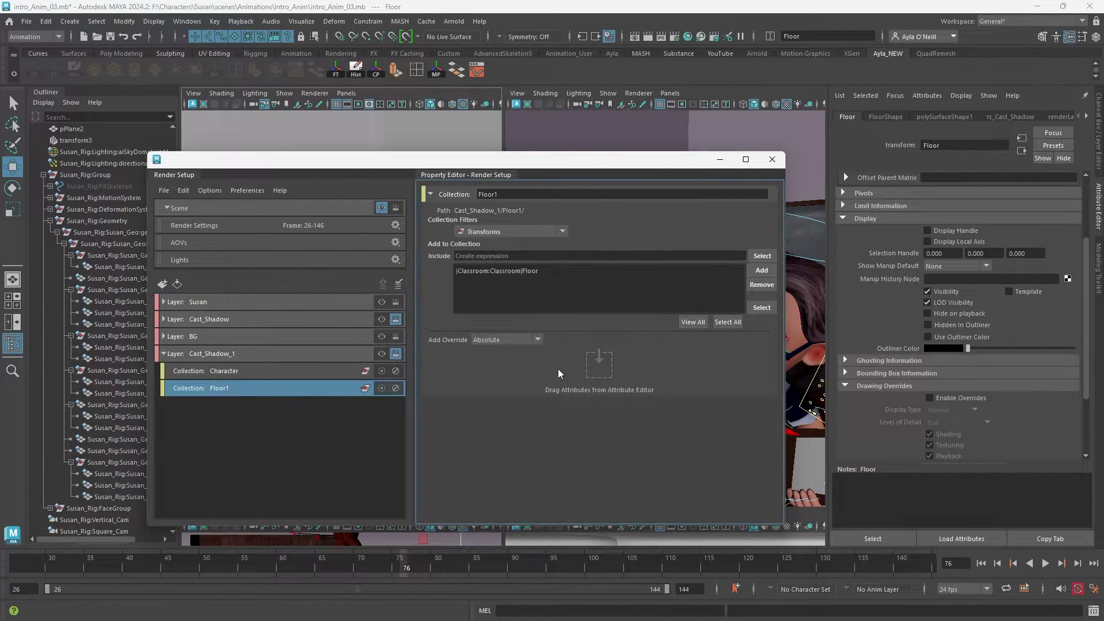
- Create a third collection named Sun1 in the Cast_Shadow_1 layer
{"action": "left_click", "coordinate": [230, 358]}
{"action": "right_click", "coordinate": [230, 358]}
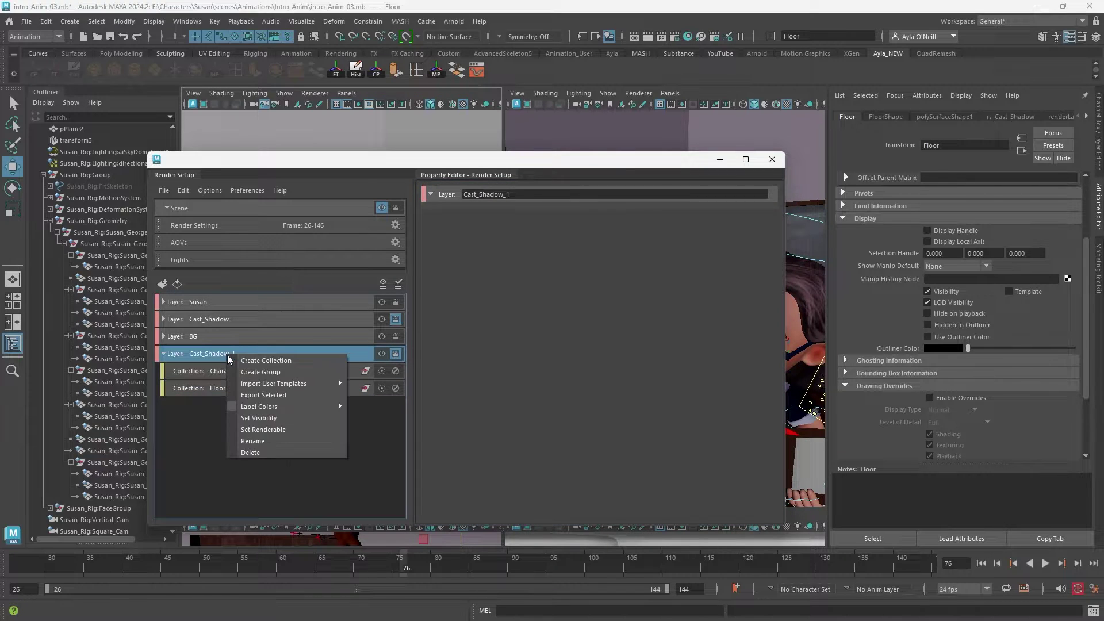
{"action": "left_click", "coordinate": [266, 361]}
{"action": "type", "text": "Sun1"}
{"action": "key", "text": "Return"}
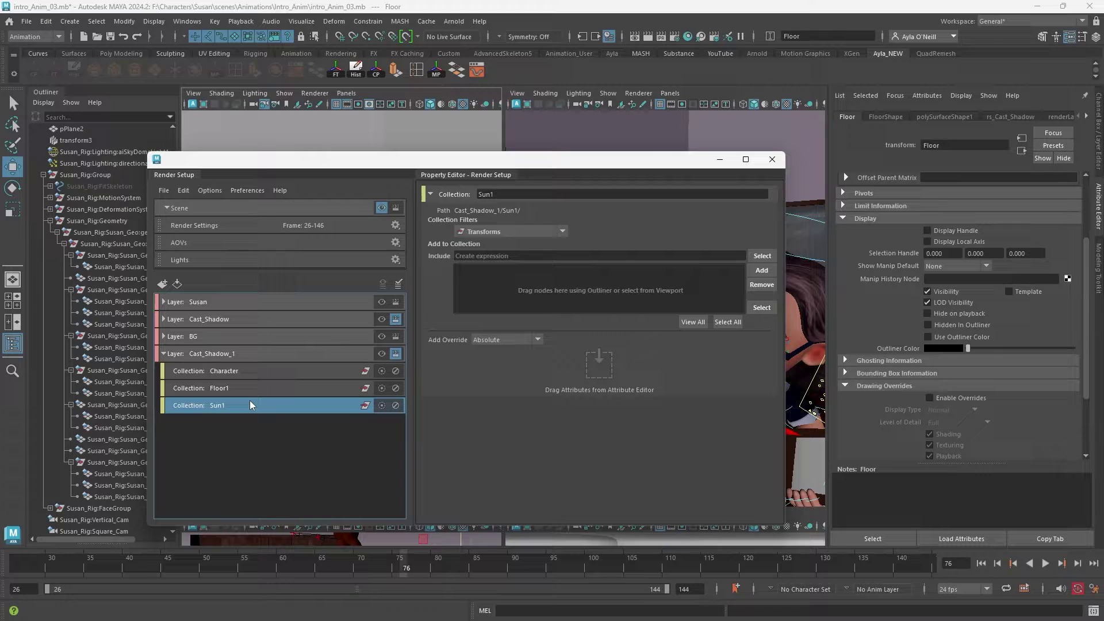
{"action": "left_click_drag", "start_coordinate": [345, 160], "coordinate": [417, 158]}
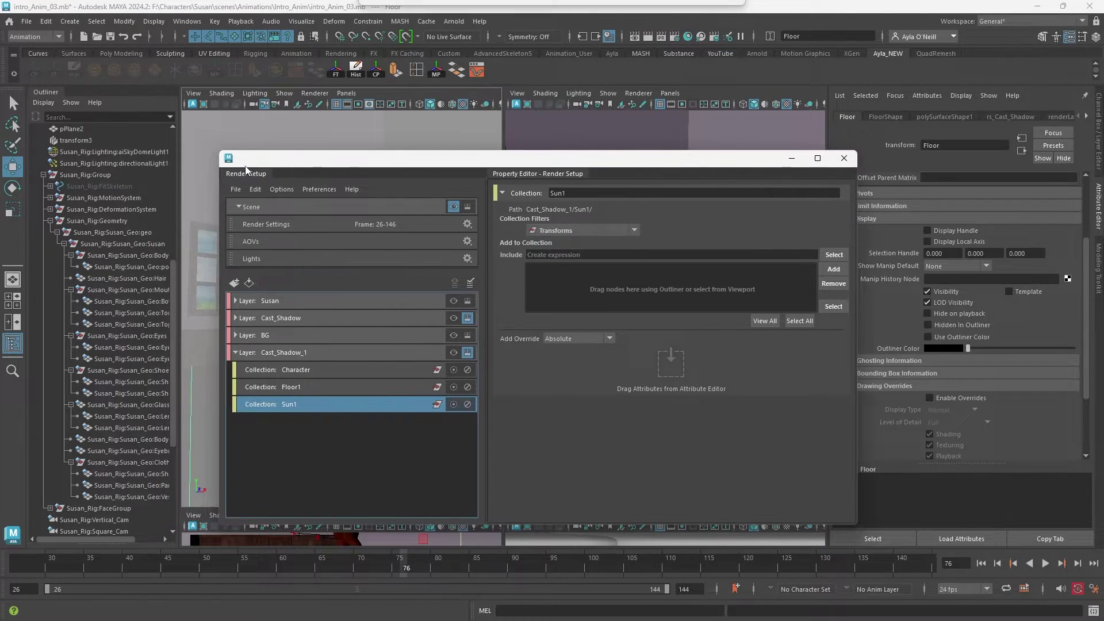
- Add aiSkyDomeLight1 to Sun1, then close Render Setup
{"action": "left_click_drag", "start_coordinate": [102, 152], "coordinate": [832, 275]}
{"action": "left_click", "coordinate": [832, 275]}
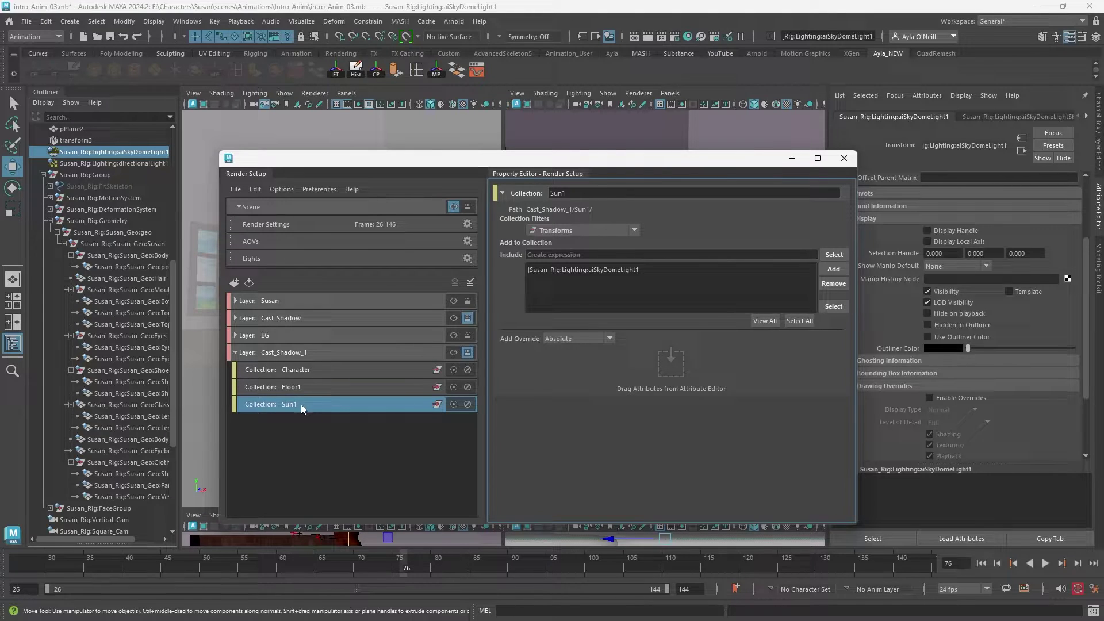
{"action": "left_click", "coordinate": [321, 353]}
{"action": "left_click", "coordinate": [326, 371]}
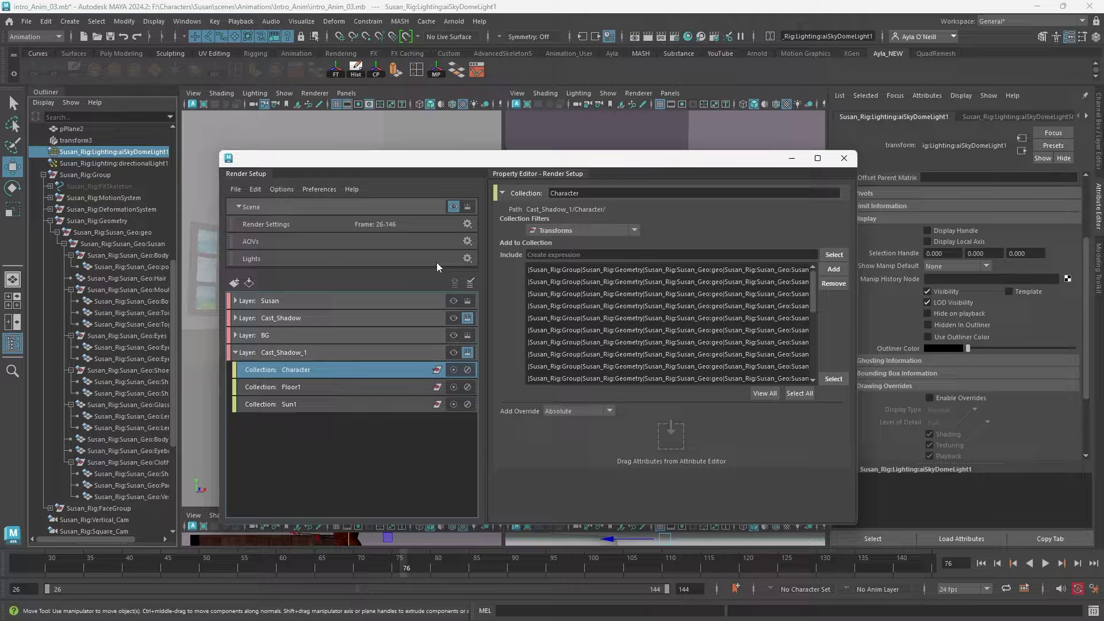
{"action": "left_click", "coordinate": [844, 157]}
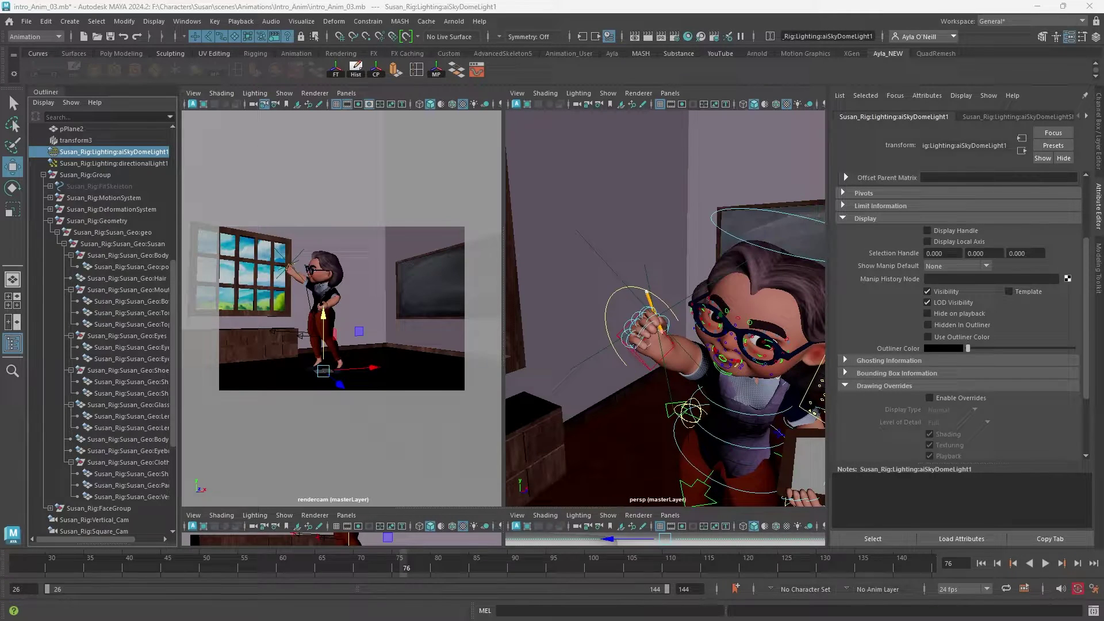
- Turn on Cast_Shadow_1's visibility so the viewports show only its contents
{"action": "key", "text": "alt+Tab"}
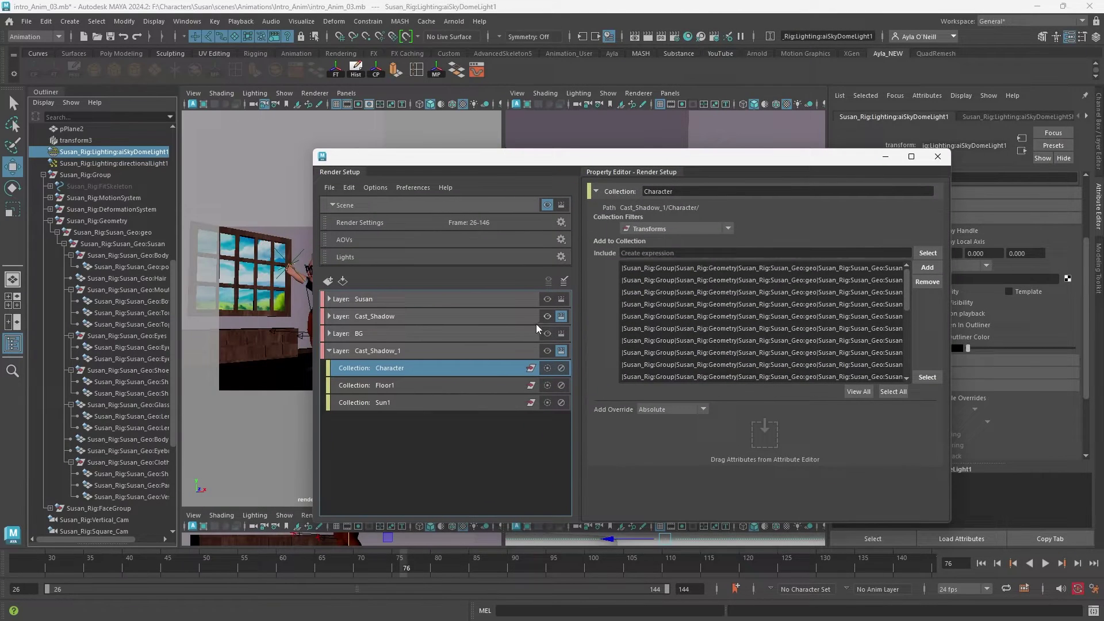
{"action": "left_click", "coordinate": [547, 351]}
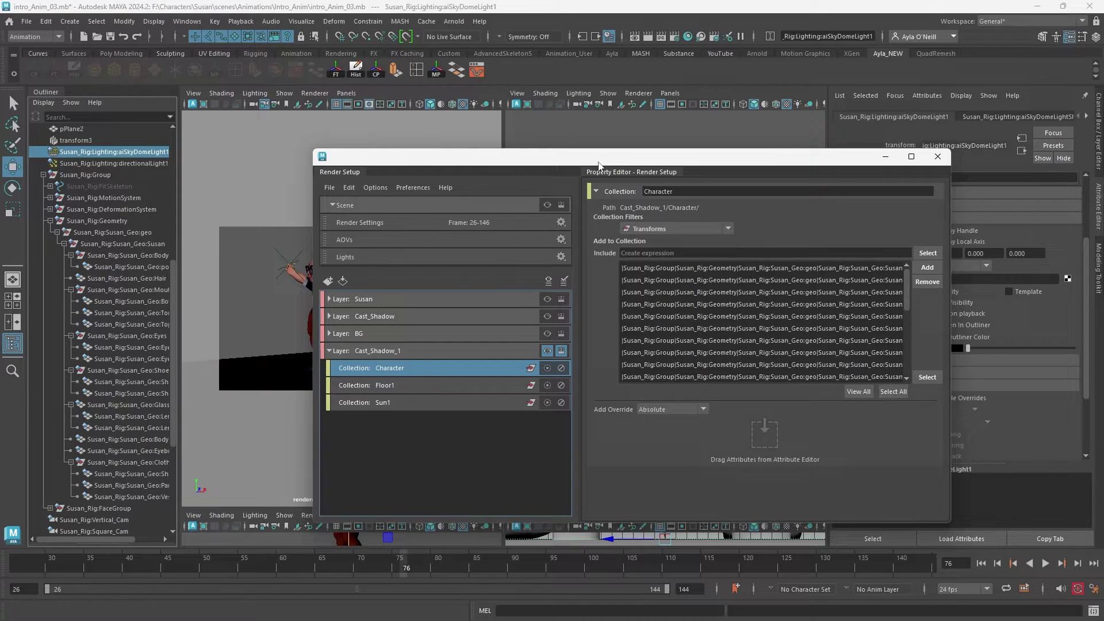
{"action": "left_click_drag", "start_coordinate": [599, 162], "coordinate": [0, 162]}
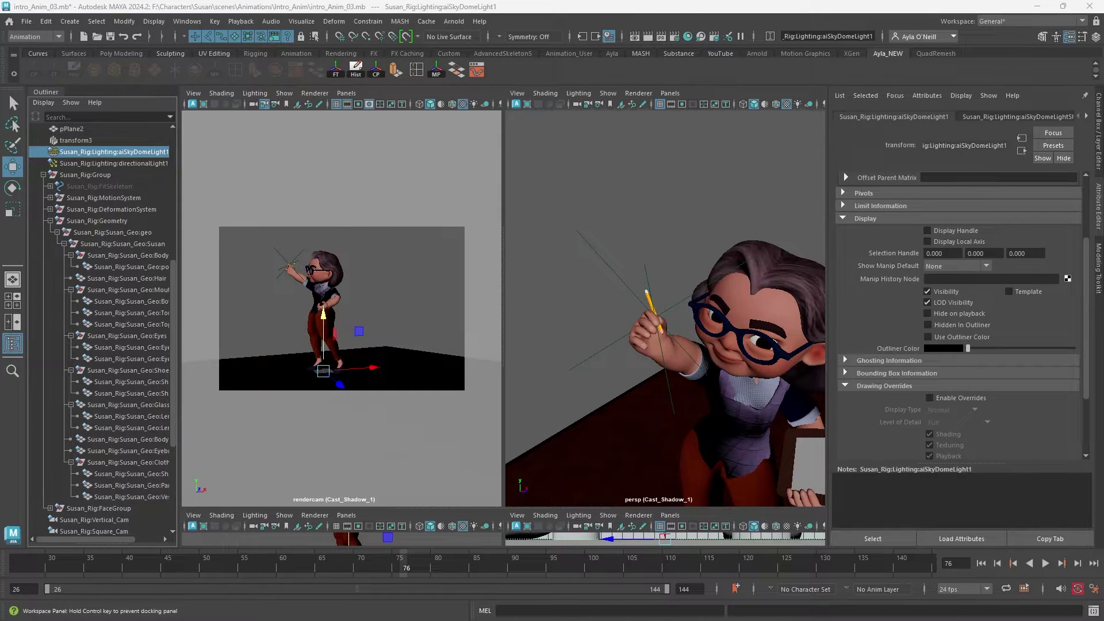
- Select the Susan geometry meshes and the clipboard, then reopen Render Setup
{"action": "left_click", "coordinate": [100, 224]}
{"action": "left_click", "coordinate": [138, 497], "text": "shift"}
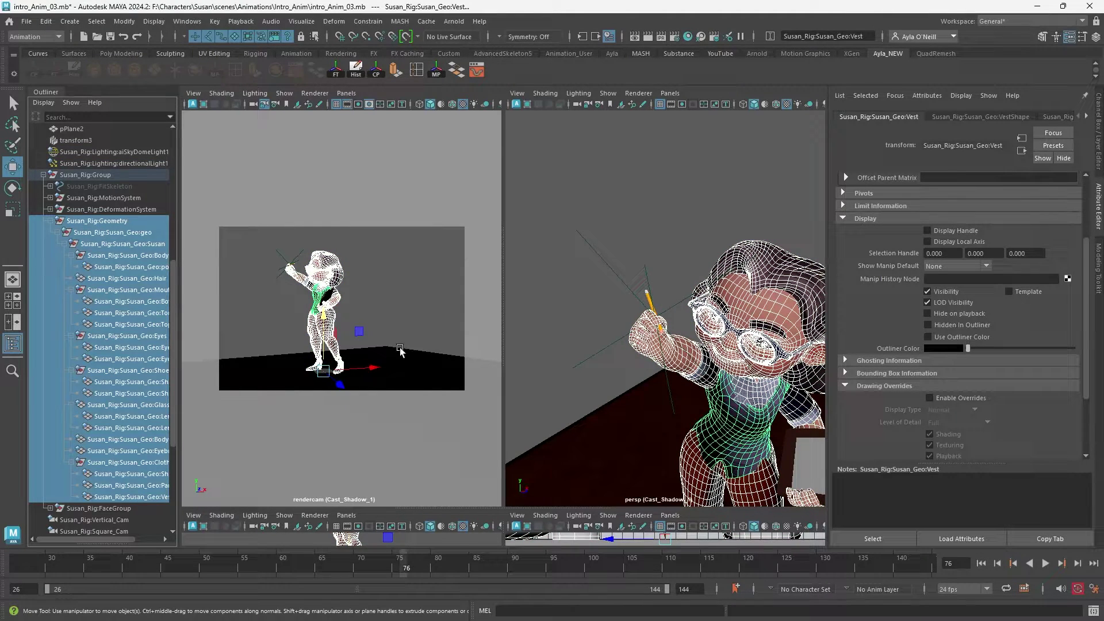
{"action": "left_click", "coordinate": [660, 302], "text": "shift"}
{"action": "left_click_drag", "start_coordinate": [660, 302], "coordinate": [681, 380], "text": "alt"}
{"action": "left_click", "coordinate": [727, 389], "text": "shift"}
{"action": "scroll", "coordinate": [729, 389], "scroll_direction": "down", "scroll_amount": 5}
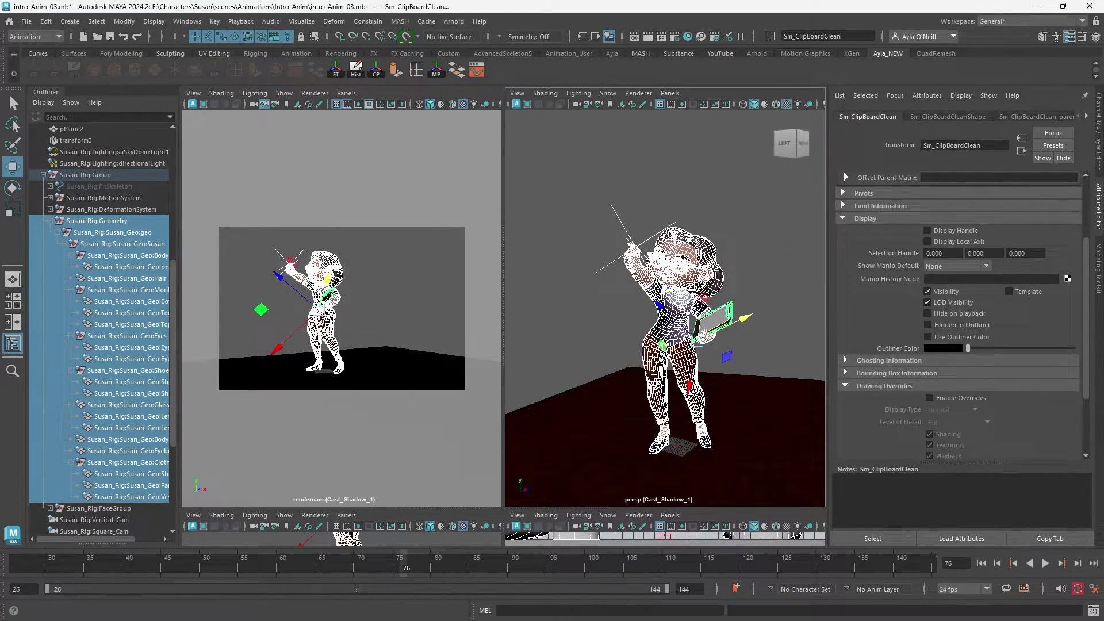
{"action": "left_click", "coordinate": [701, 37]}
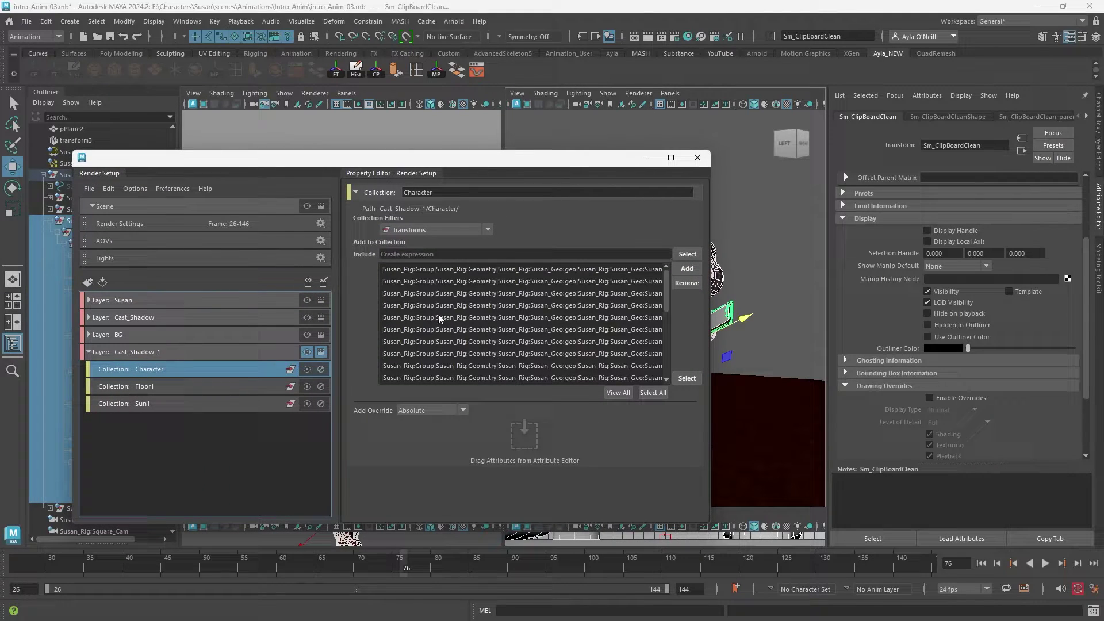
- Add an absolute Primary Visibility override on the clipboard shape, then select Floor1
{"action": "left_click", "coordinate": [925, 115]}
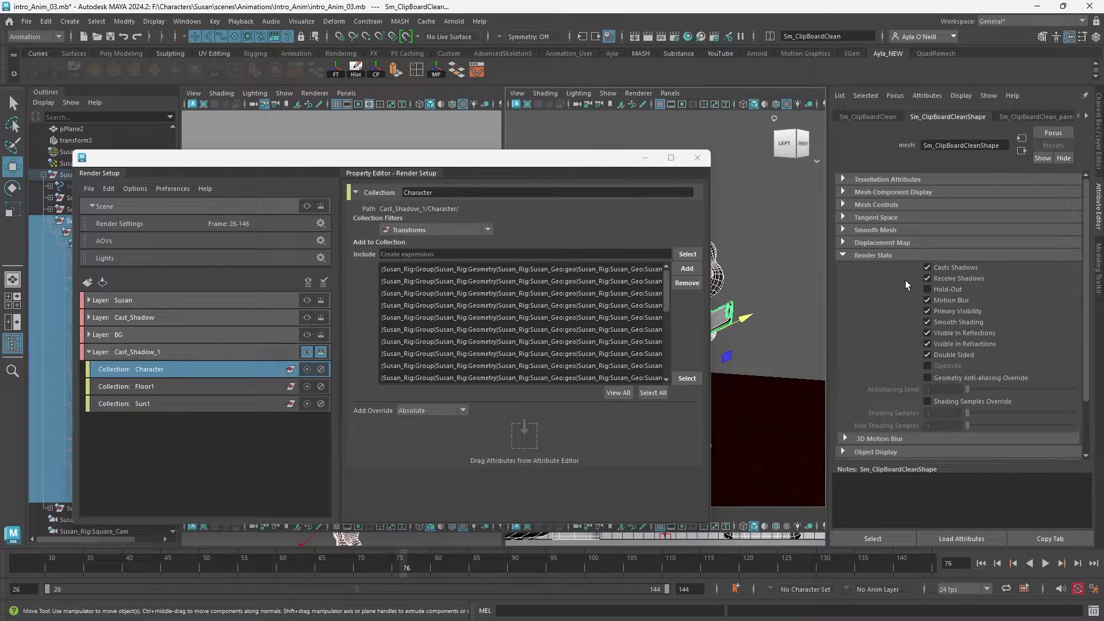
{"action": "right_click", "coordinate": [941, 311]}
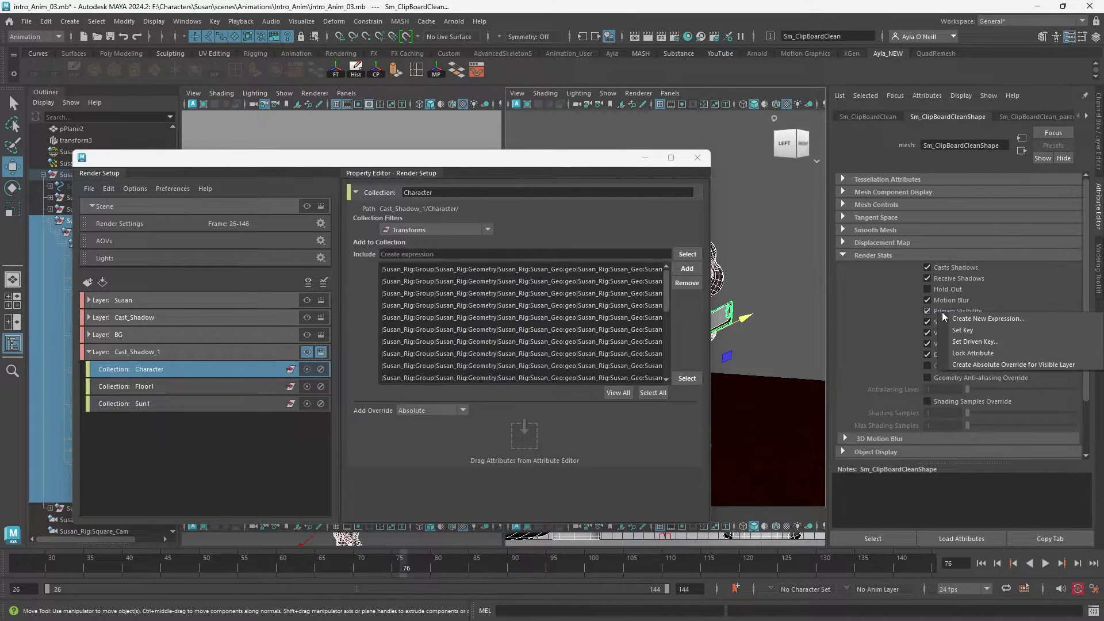
{"action": "left_click", "coordinate": [963, 365]}
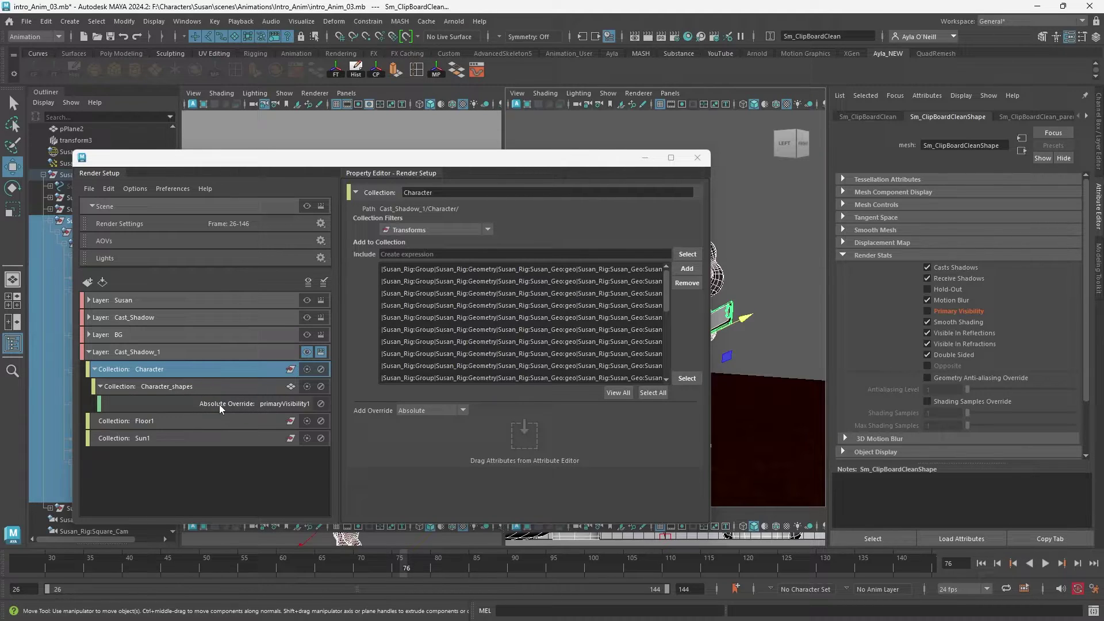
{"action": "left_click", "coordinate": [220, 420]}
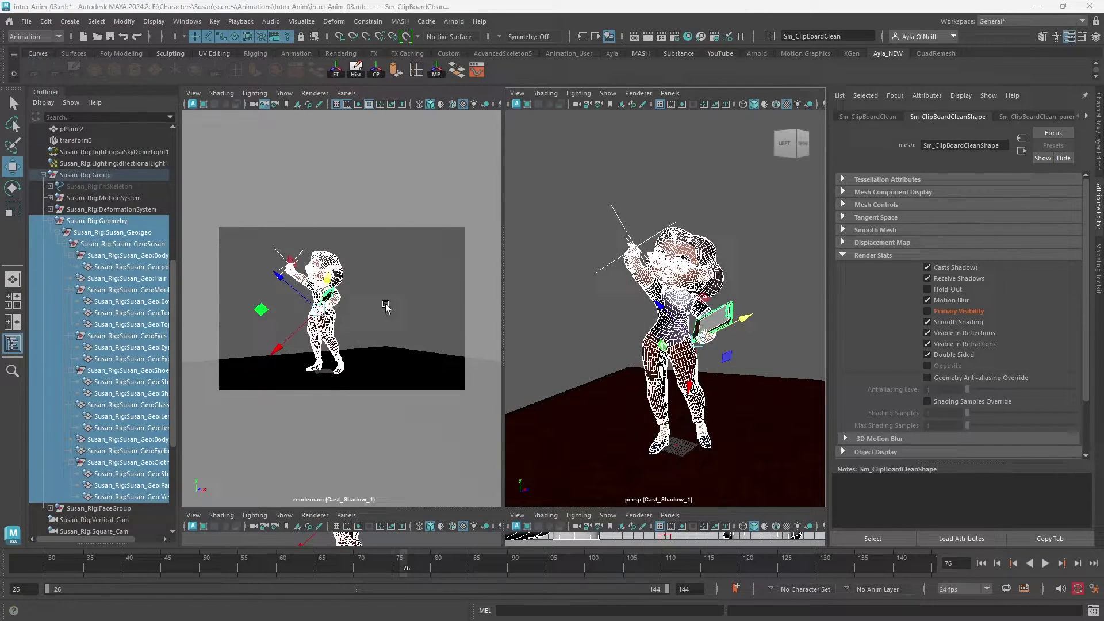
- Test-render Cast_Shadow_1, which shows a white floor on black, then close the preview
{"action": "left_click", "coordinate": [421, 253]}
{"action": "left_click", "coordinate": [318, 296]}
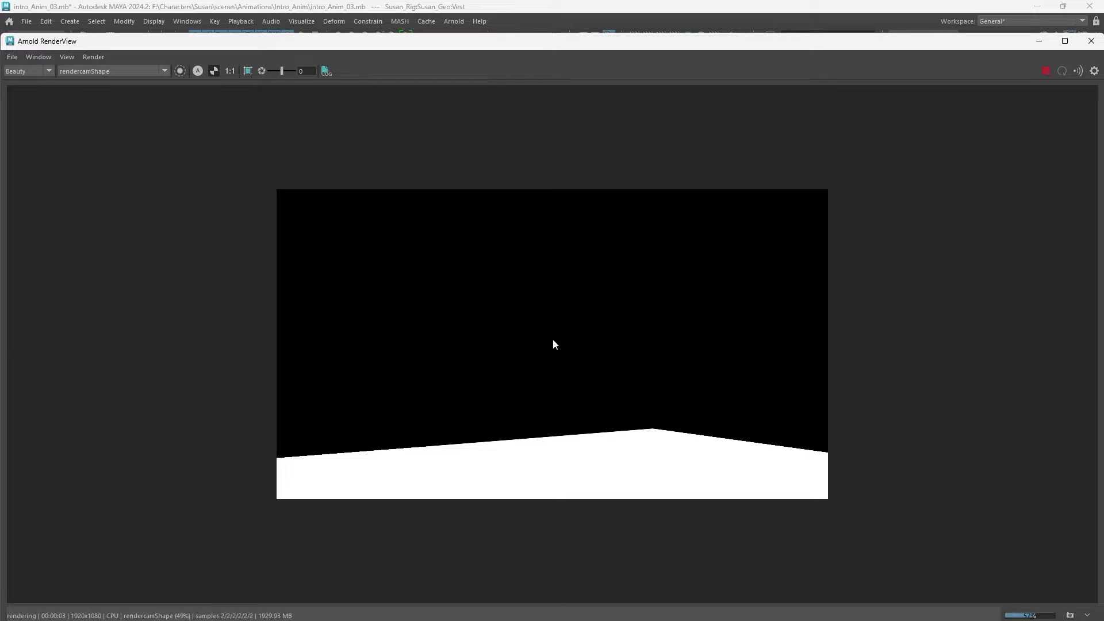
{"action": "left_click", "coordinate": [1091, 41]}
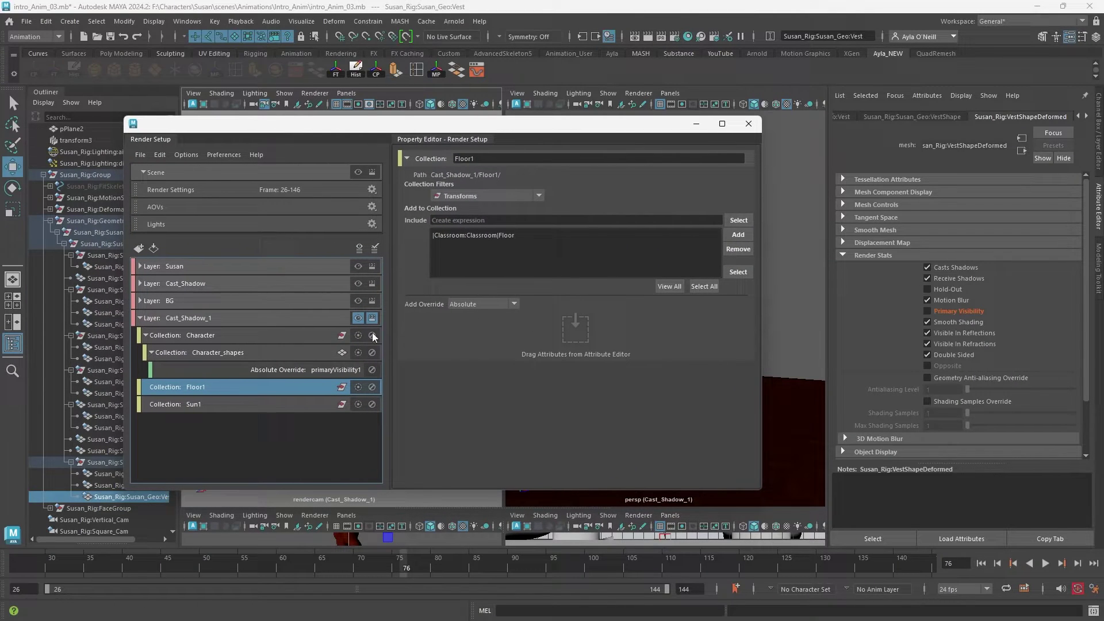
- Add a shader override to the Floor1 collection that assigns an Arnold aiShadowMatte shader
{"action": "right_click", "coordinate": [198, 388]}
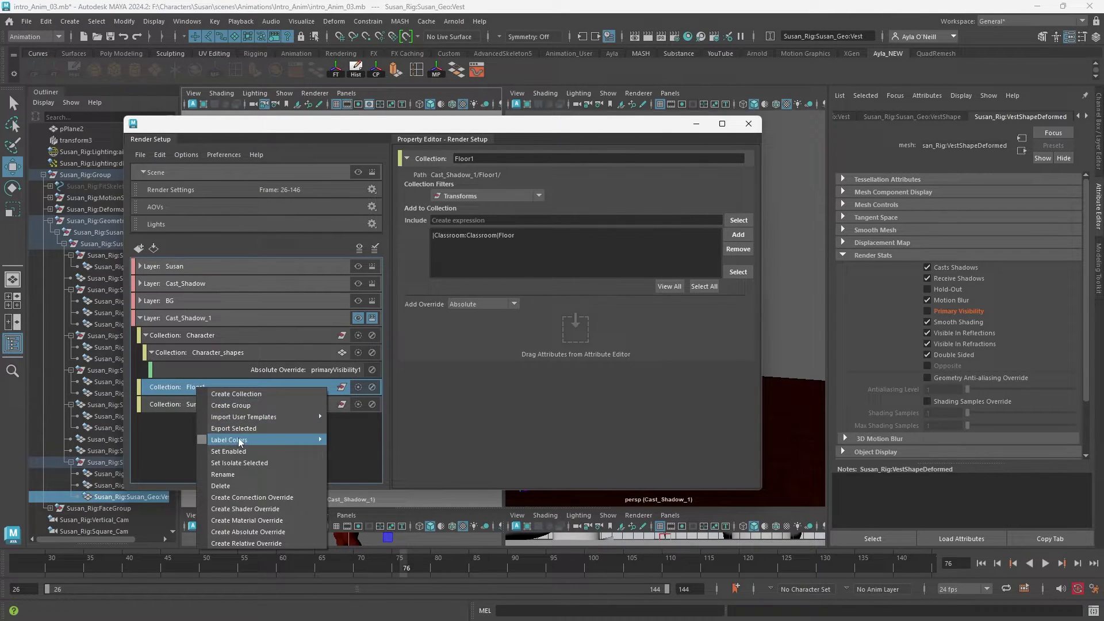
{"action": "left_click", "coordinate": [250, 510]}
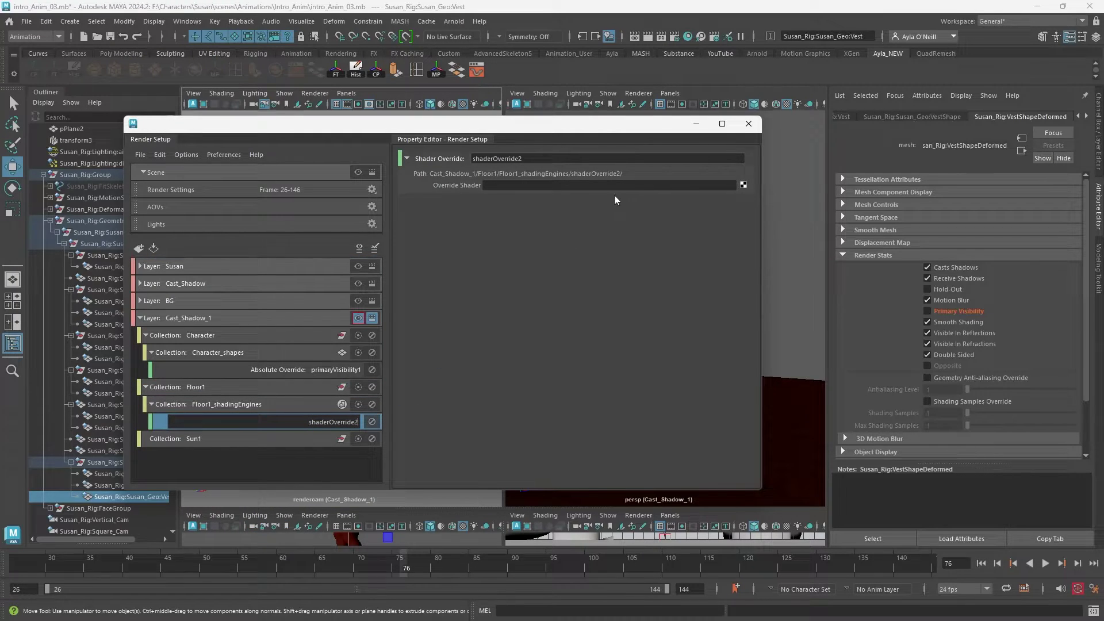
{"action": "left_click", "coordinate": [744, 185]}
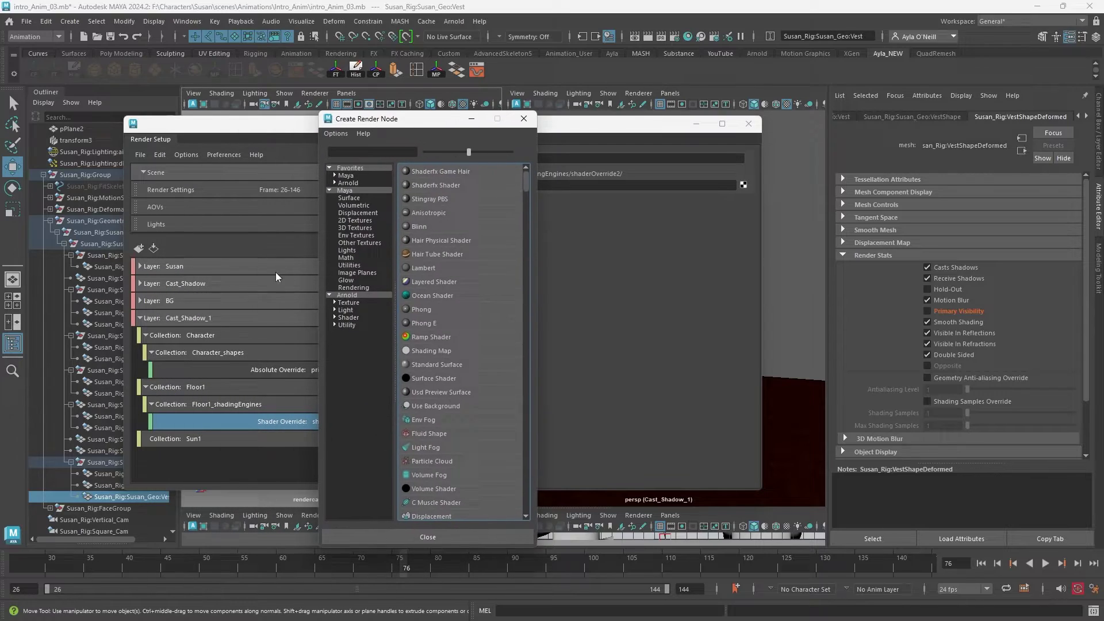
{"action": "left_click", "coordinate": [346, 317]}
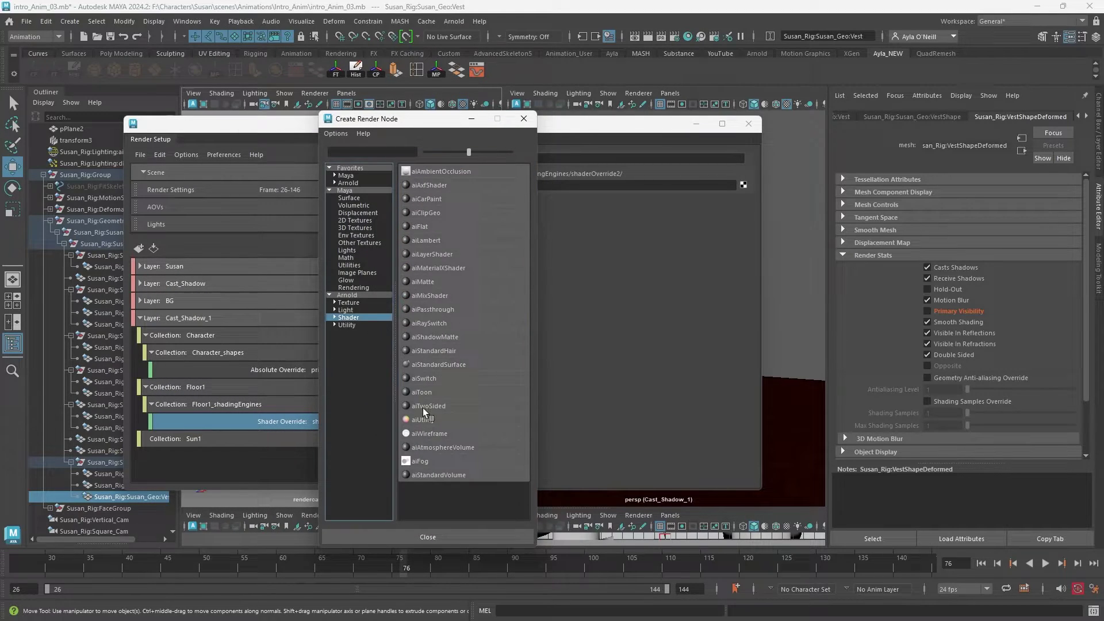
{"action": "left_click", "coordinate": [434, 337]}
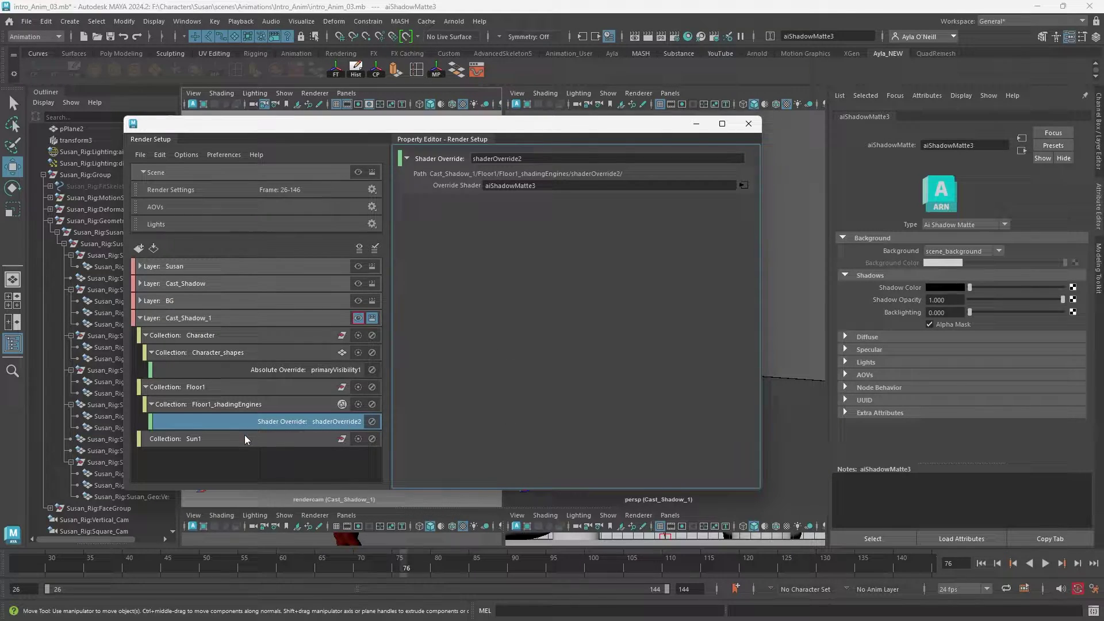
{"action": "left_click_drag", "start_coordinate": [565, 132], "coordinate": [3, 150]}
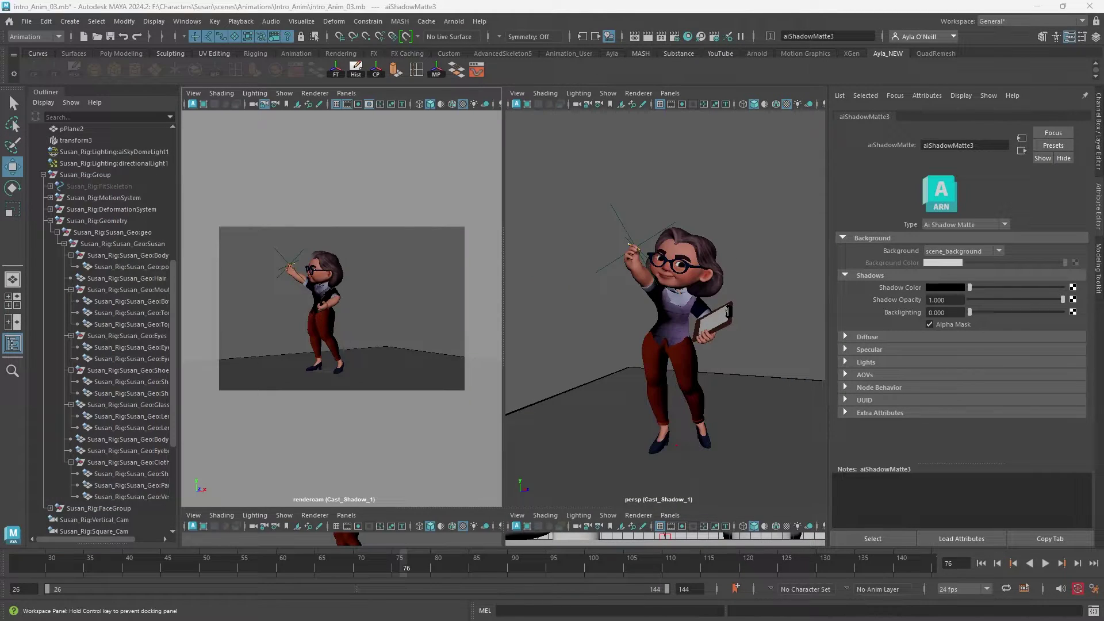
- Run a test render in Arnold RenderView to see the character's floor shadow, then close the preview
{"action": "left_click", "coordinate": [402, 308]}
{"action": "left_click", "coordinate": [454, 21]}
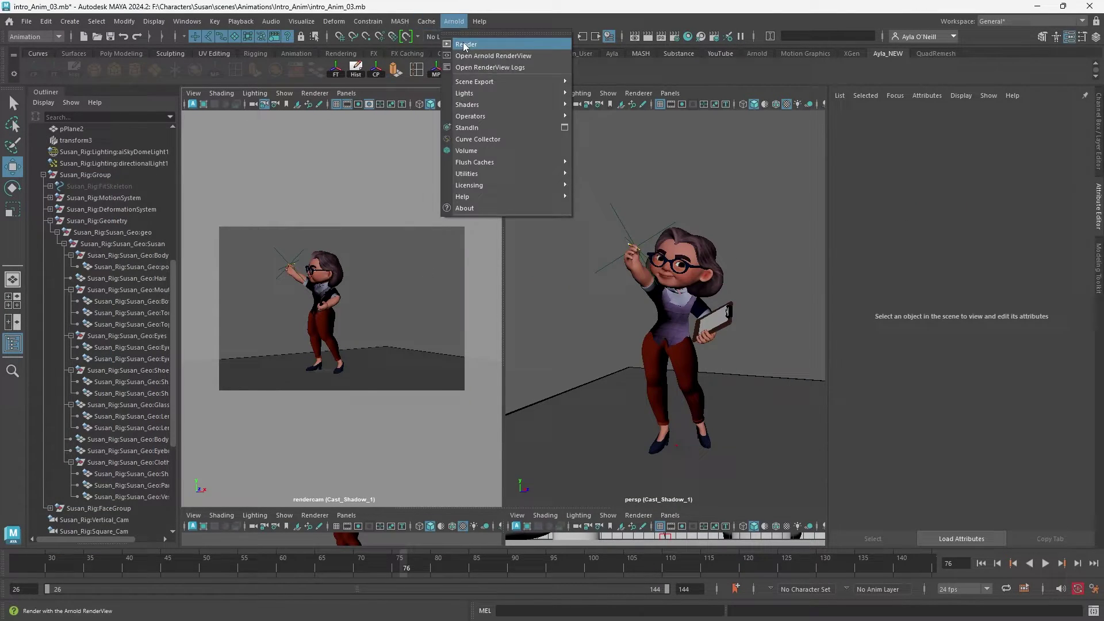
{"action": "left_click", "coordinate": [466, 48]}
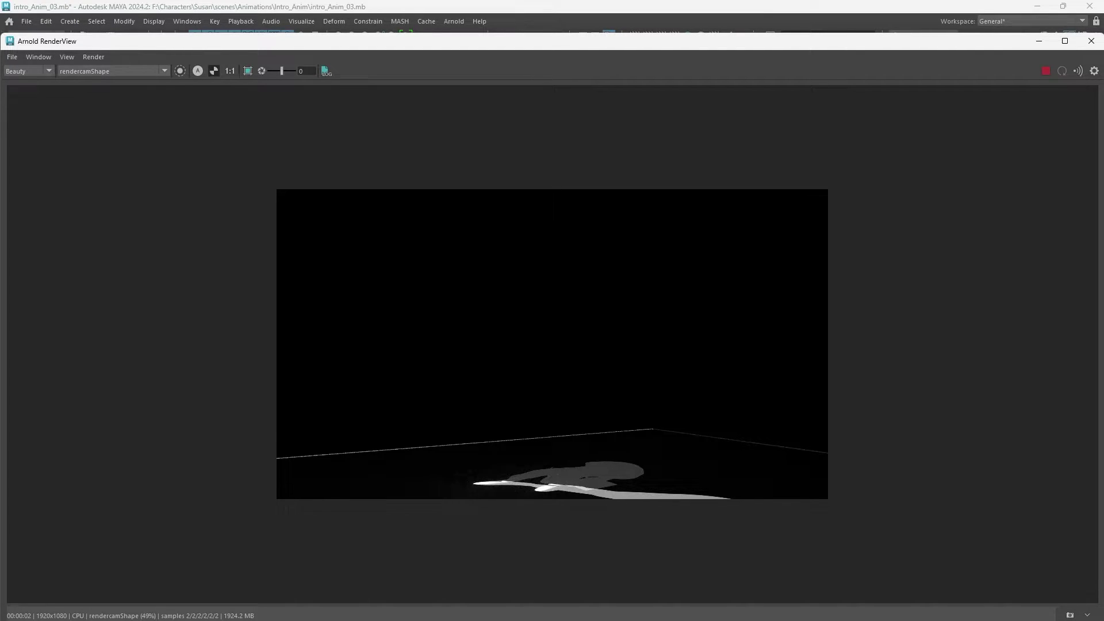
{"action": "left_click_drag", "start_coordinate": [1, 151], "coordinate": [512, 143]}
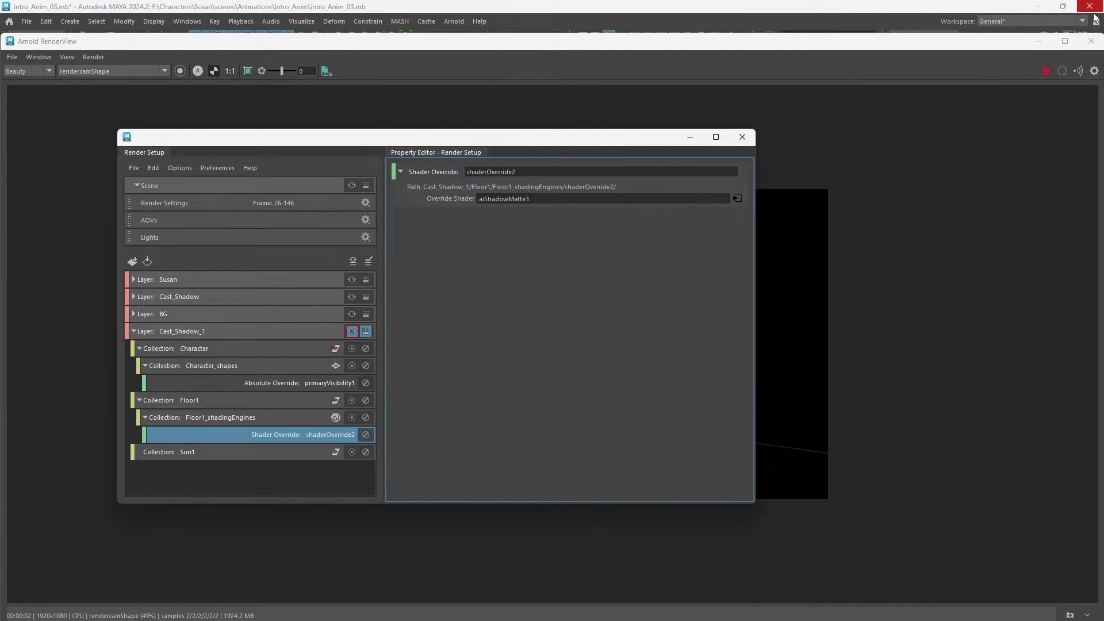
{"action": "left_click", "coordinate": [1091, 41]}
- Through the Sun1 collection, add an absolute override turning off aiSkyDomeLight1's Visibility in Cast_Shadow_1
{"action": "left_click", "coordinate": [245, 450]}
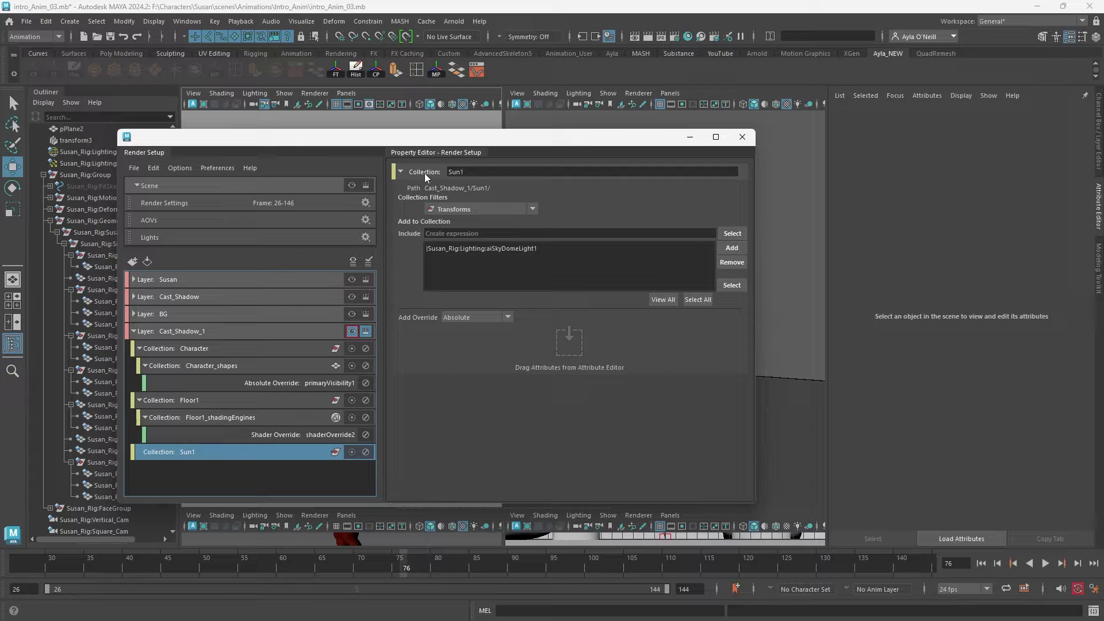
{"action": "mouse_move", "coordinate": [447, 139]}
{"action": "left_mouse_down"}
{"action": "mouse_move", "coordinate": [159, 143]}
{"action": "mouse_move", "coordinate": [437, 151]}
{"action": "left_mouse_up"}
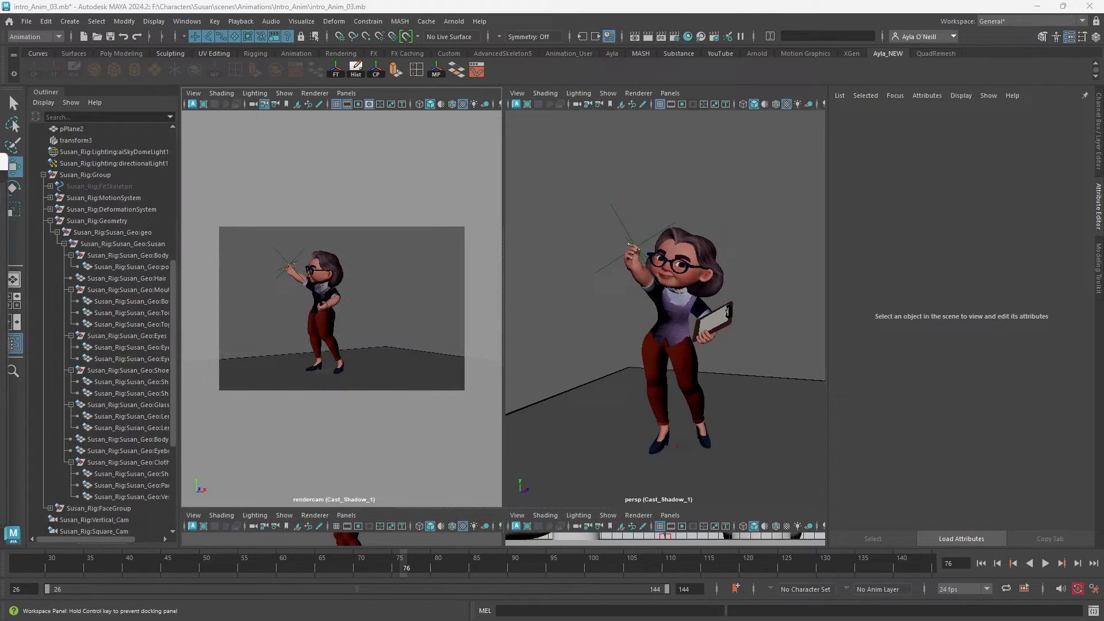
{"action": "left_click", "coordinate": [115, 153]}
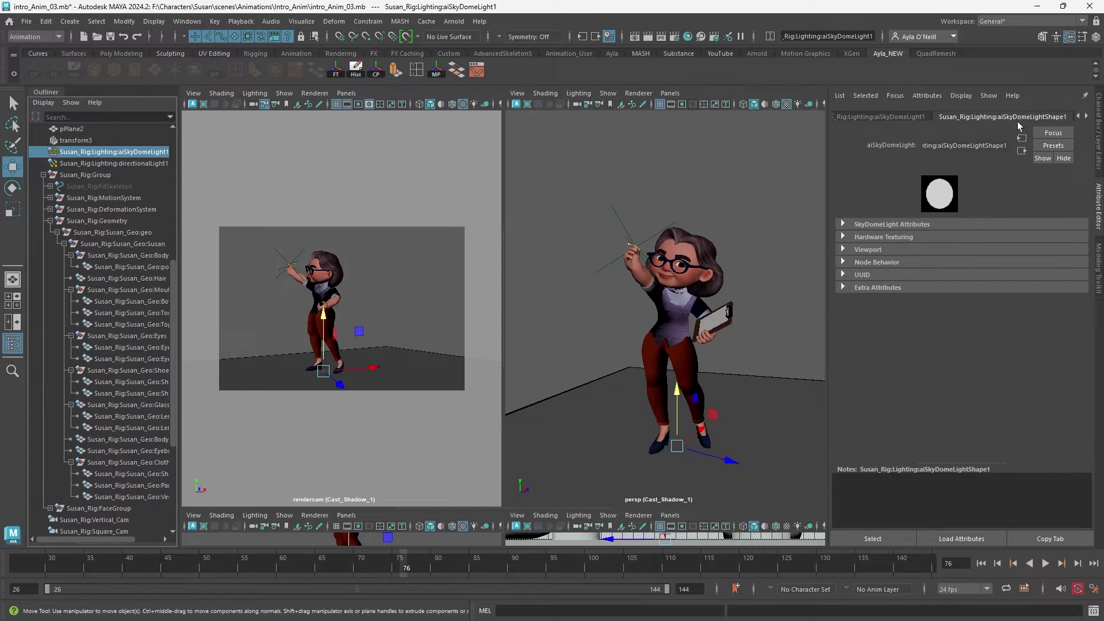
{"action": "left_click", "coordinate": [903, 115]}
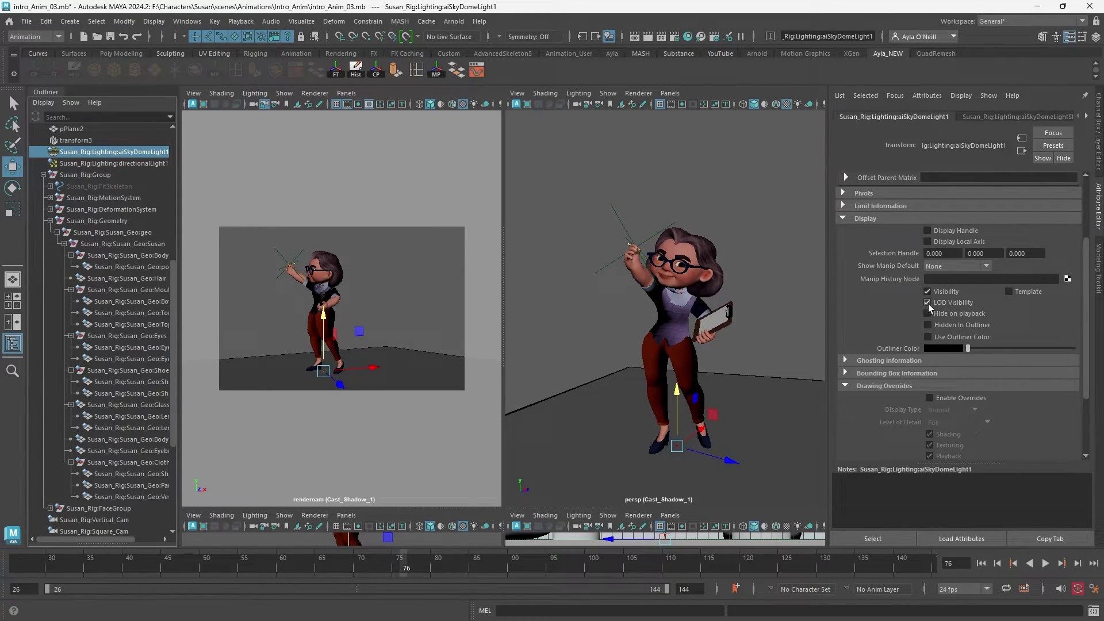
{"action": "right_click", "coordinate": [947, 294]}
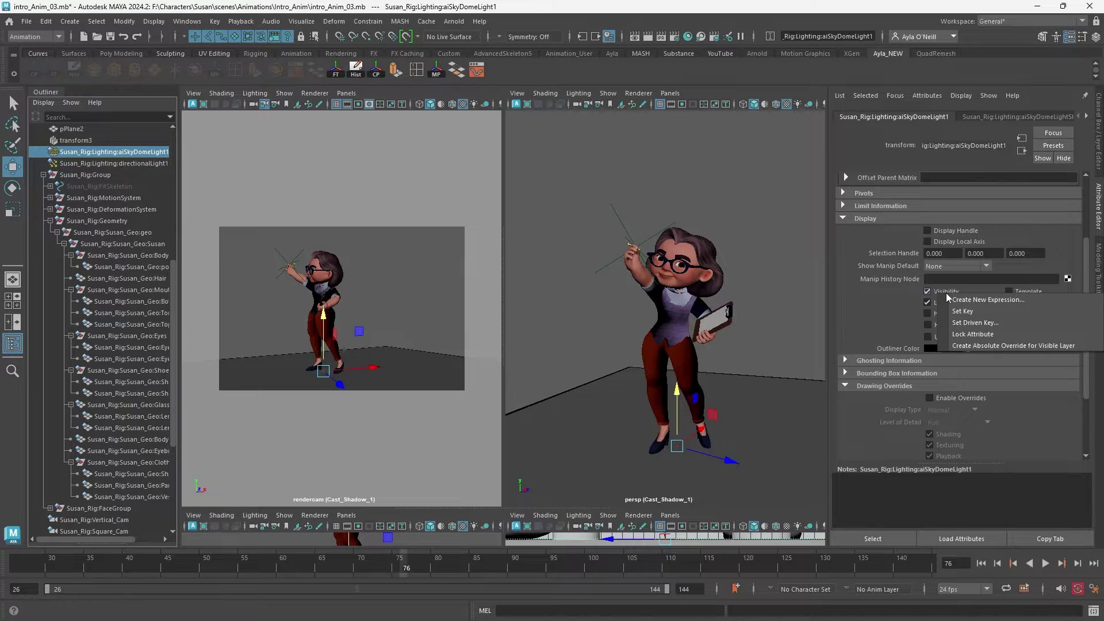
{"action": "left_click", "coordinate": [959, 345]}
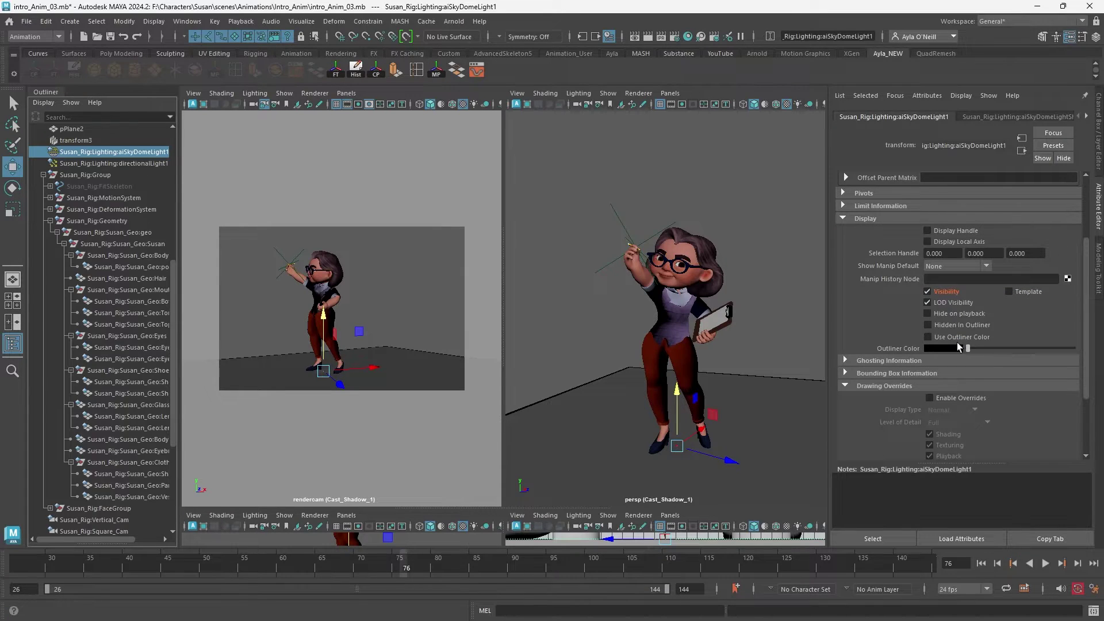
{"action": "left_click", "coordinate": [948, 293]}
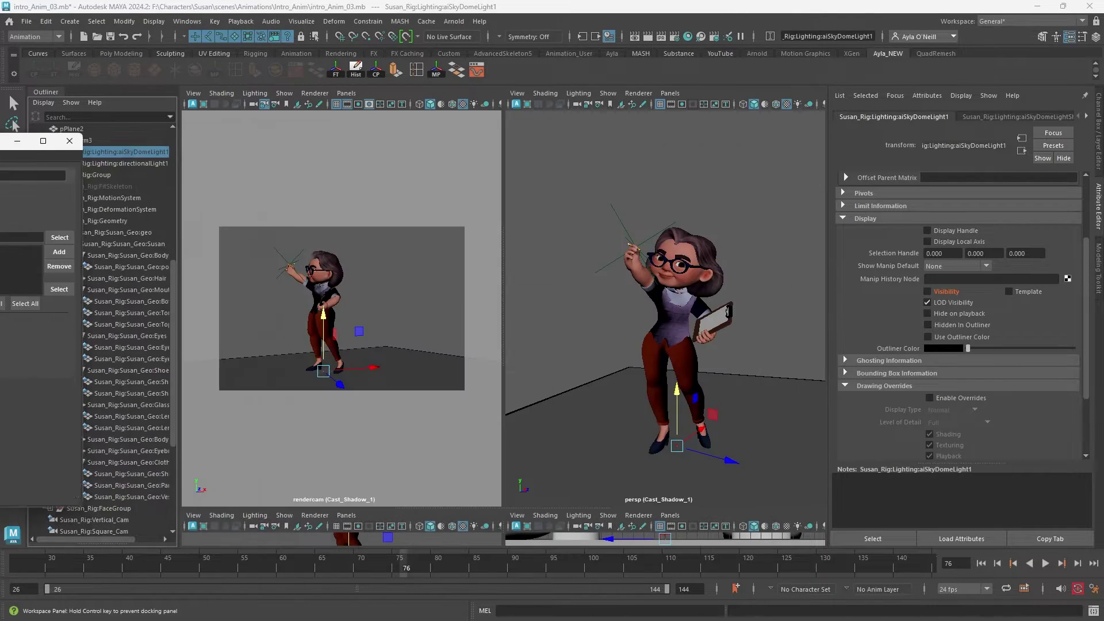
{"action": "left_click_drag", "start_coordinate": [452, 151], "coordinate": [11, 161]}
- Deselect the light and render Cast_Shadow_1, showing only the character's shadow on black
{"action": "left_click", "coordinate": [456, 298]}
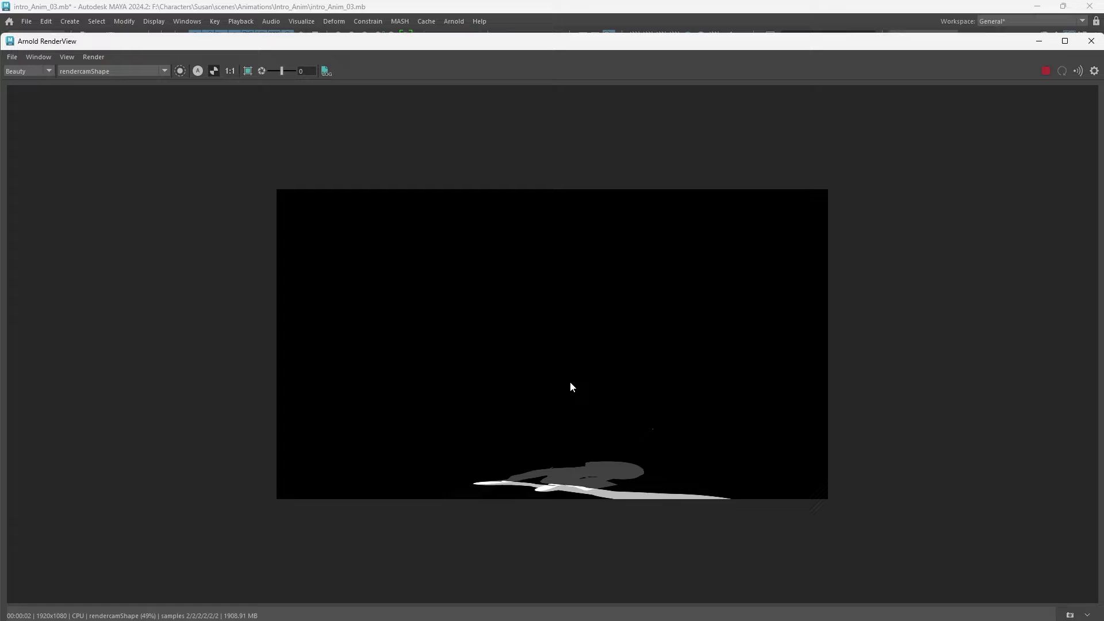
{"action": "left_click_drag", "start_coordinate": [0, 144], "coordinate": [600, 144]}
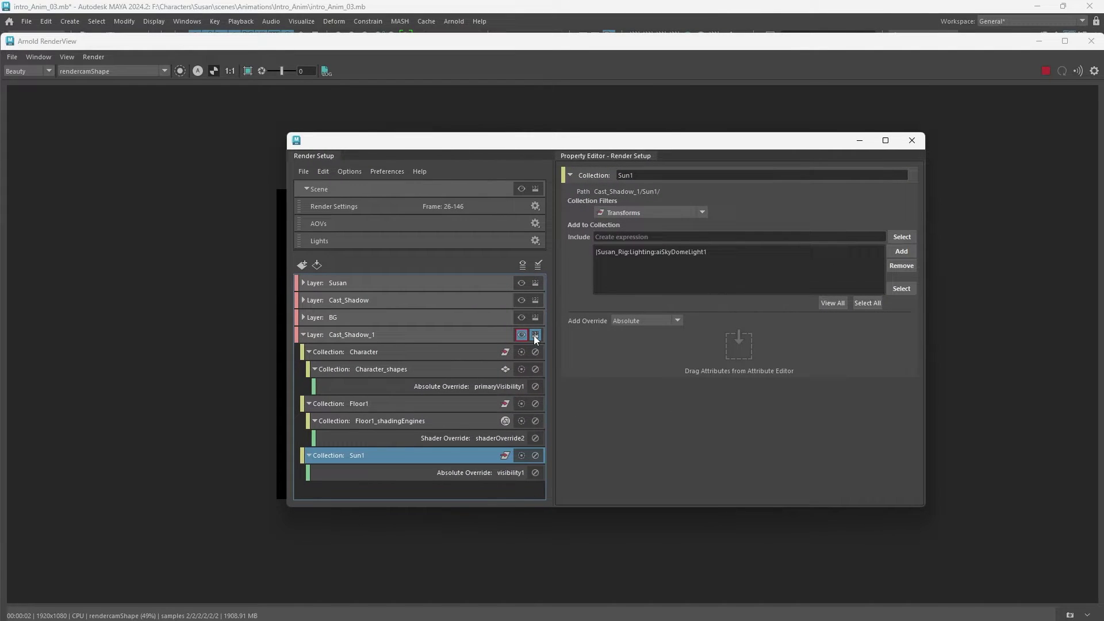
{"action": "left_click", "coordinate": [447, 333]}
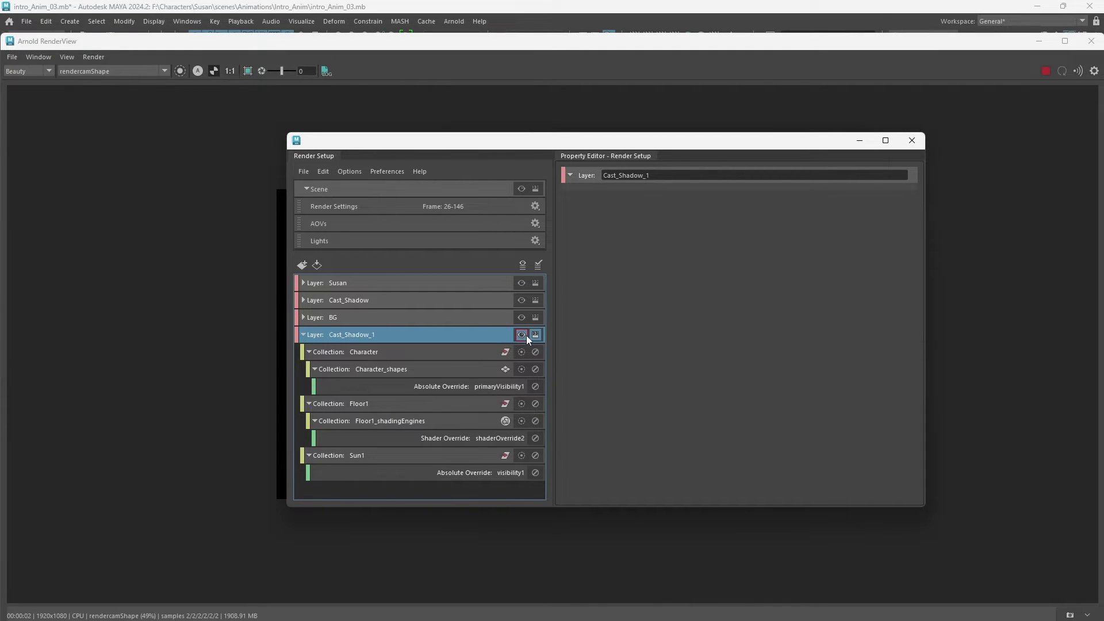
{"action": "left_click_drag", "start_coordinate": [539, 143], "coordinate": [1, 150]}
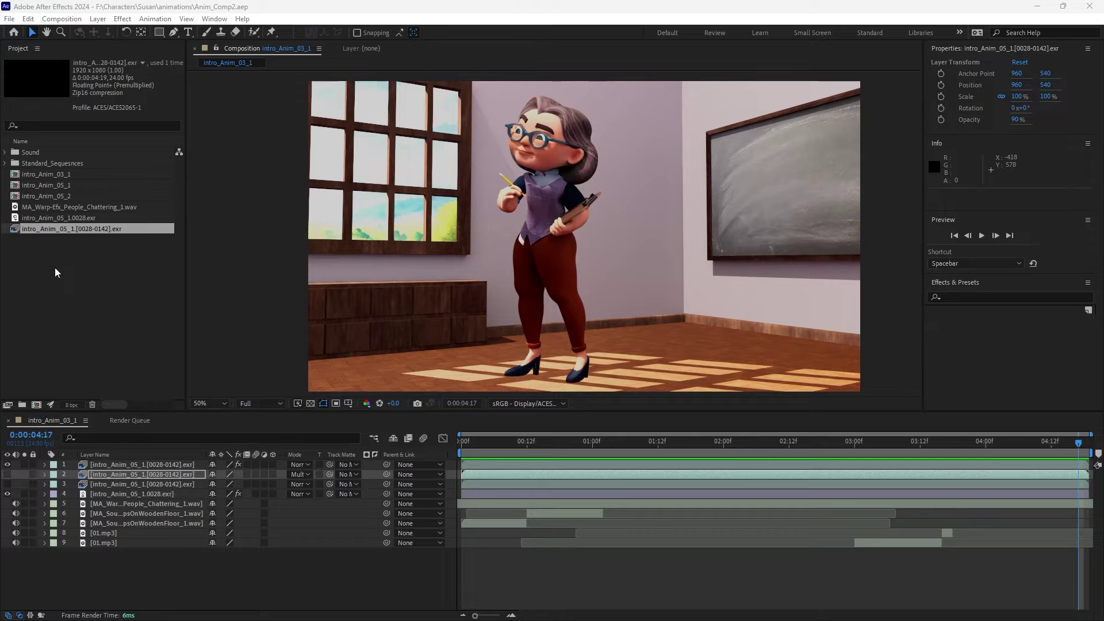
- Import the intro_Anim_05_1 EXR sequence from EXR_Render/Cast_Shadow/rendercam, starting at frame 0028
{"action": "right_click", "coordinate": [86, 261]}
{"action": "mouse_move", "coordinate": [132, 319]}
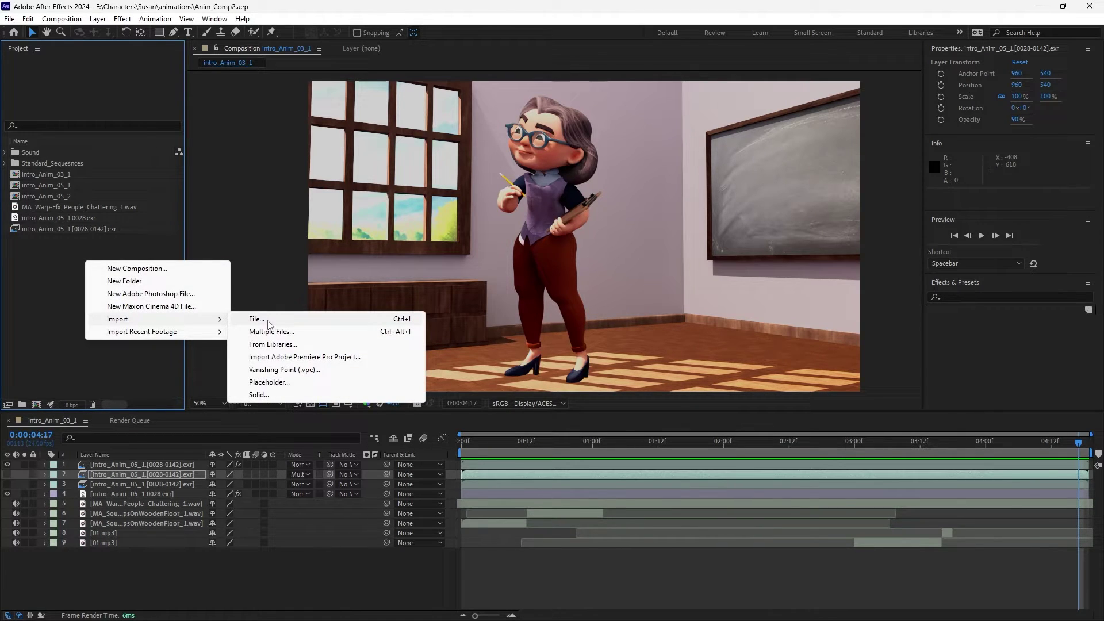
{"action": "left_click", "coordinate": [268, 321]}
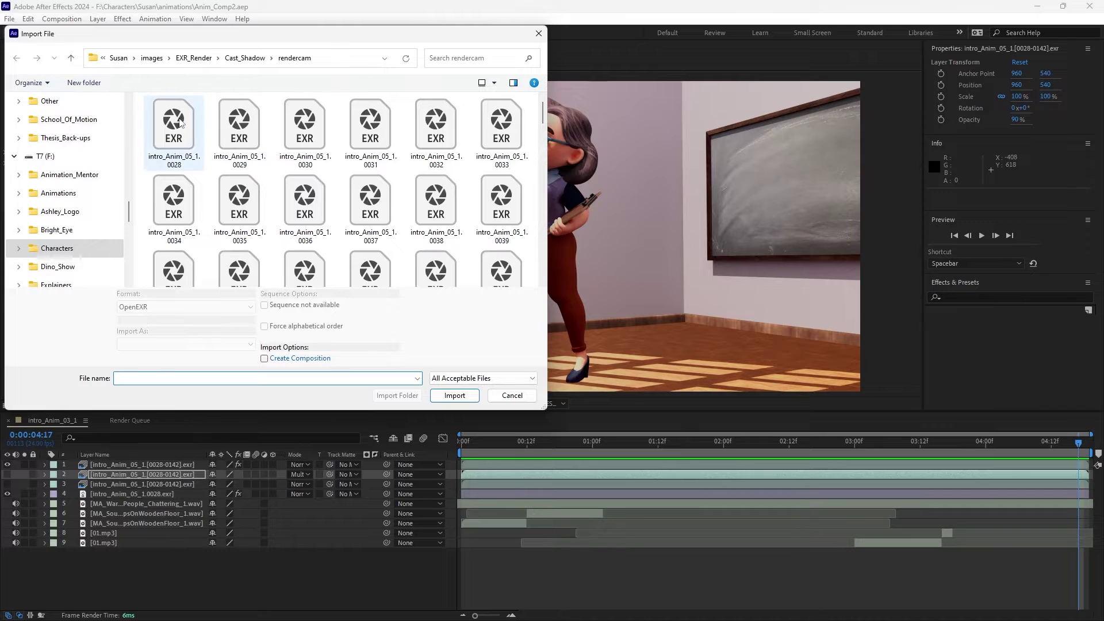
{"action": "double_click", "coordinate": [180, 122]}
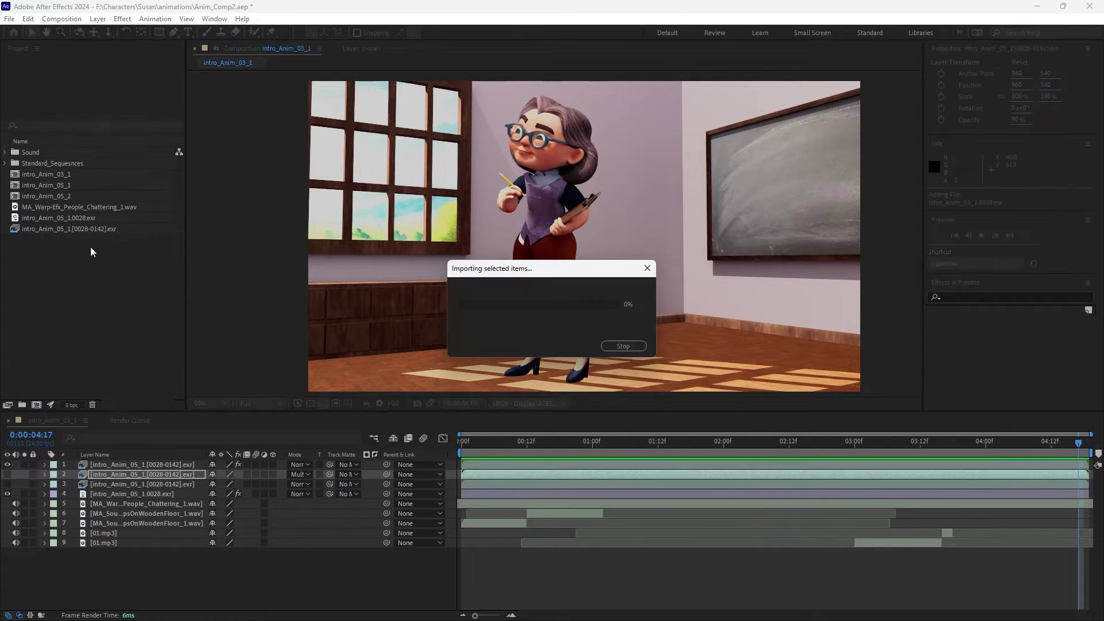
- Interpret the Cast_Shadow footage intro_Anim_05_1_[0028-0142].exr at 24 fps
{"action": "right_click", "coordinate": [110, 239]}
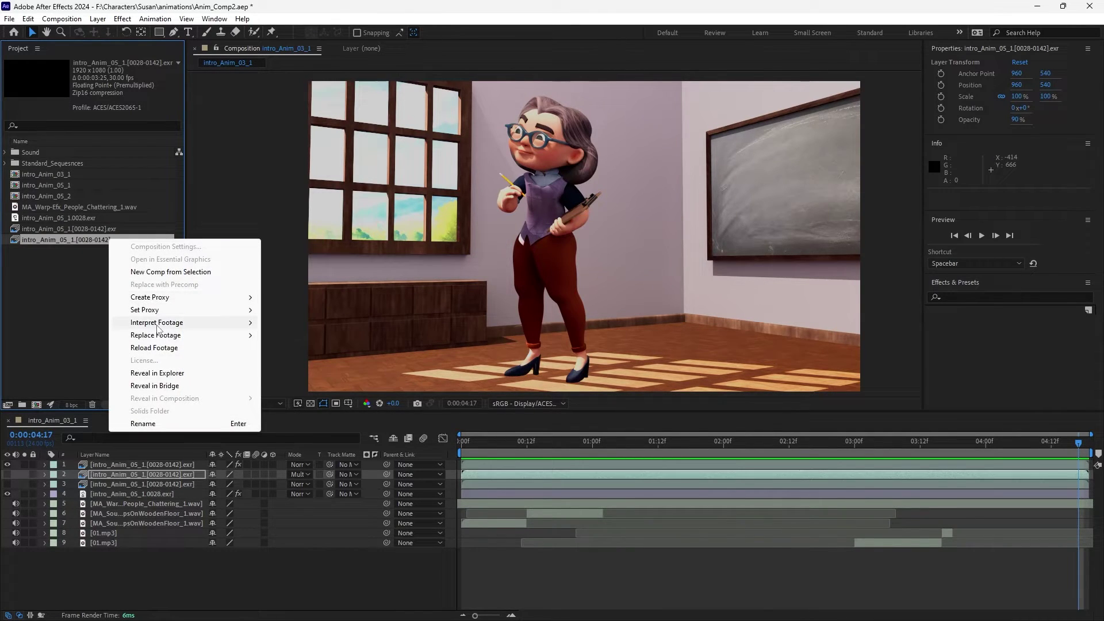
{"action": "mouse_move", "coordinate": [159, 328]}
{"action": "type", "text": "28-01"}
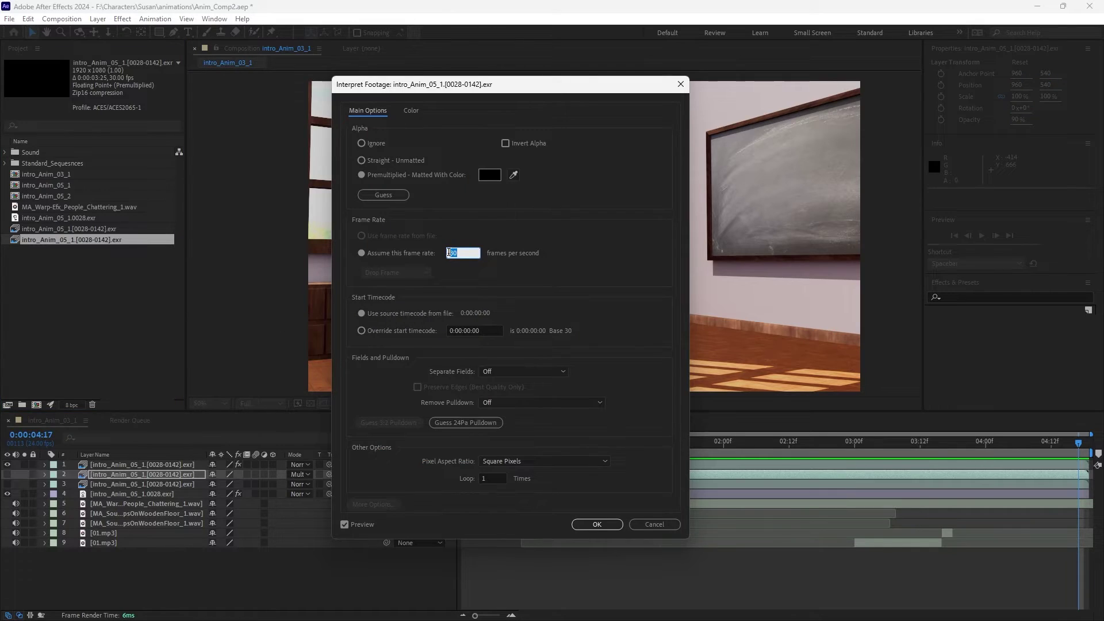
{"action": "type", "text": "4"}
{"action": "key", "text": "Return"}
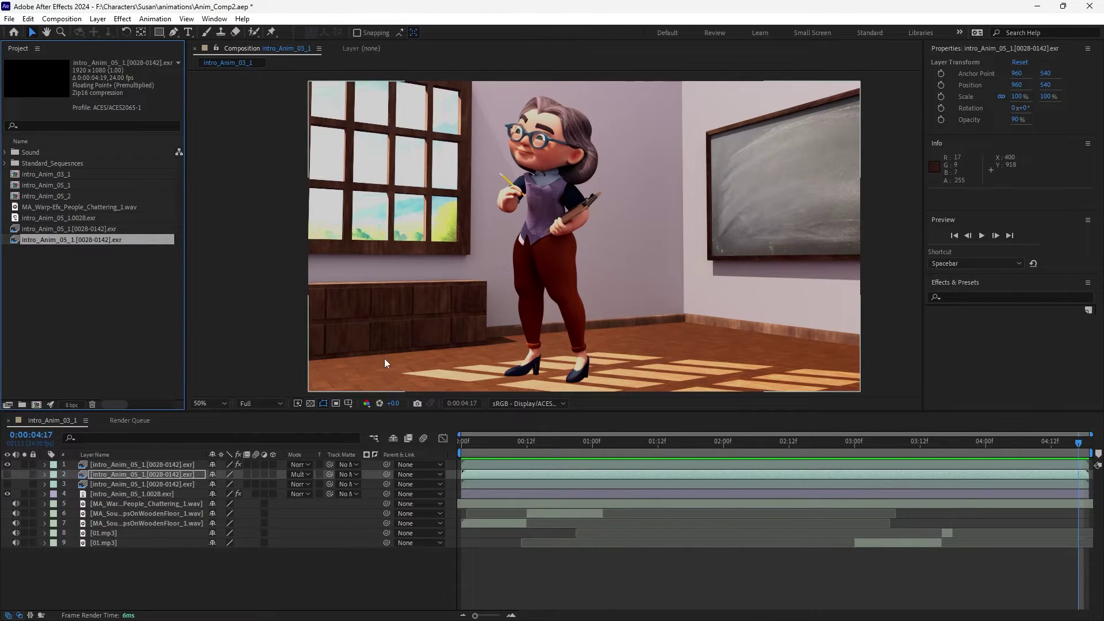
- Place the shadow footage in the classroom composition and toggle the character layer to inspect it
{"action": "left_click_drag", "start_coordinate": [51, 237], "coordinate": [99, 467]}
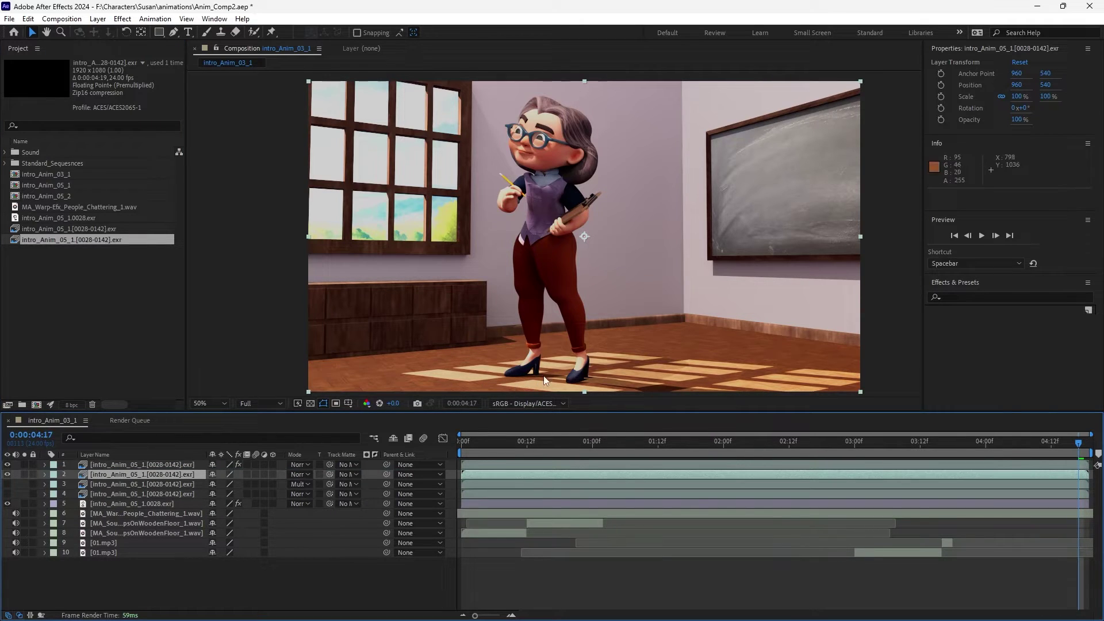
{"action": "left_click", "coordinate": [7, 465]}
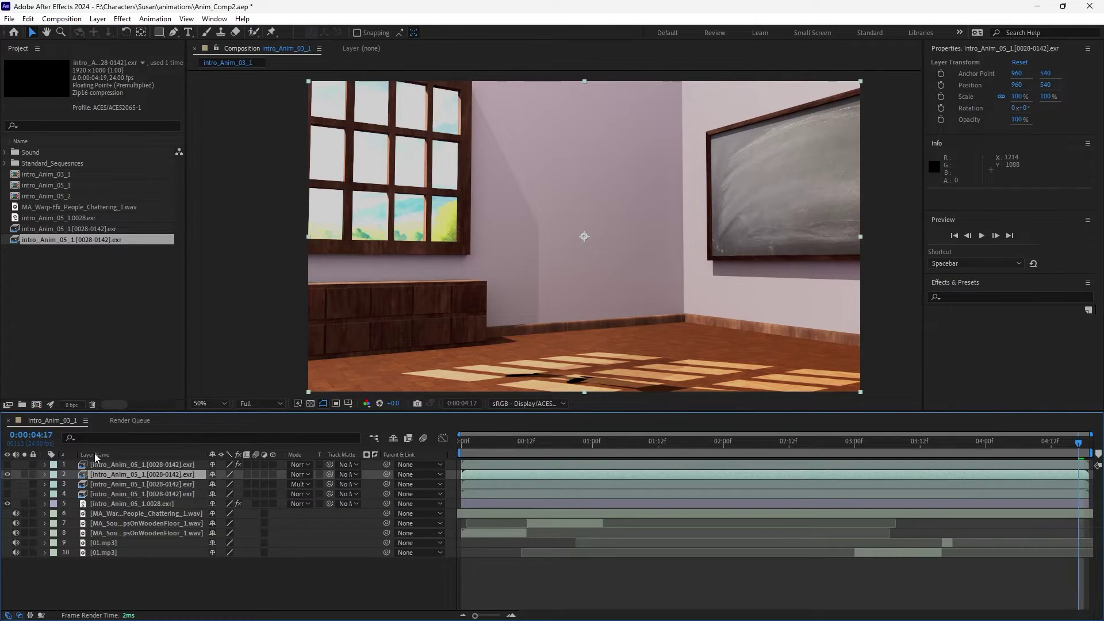
{"action": "left_click", "coordinate": [7, 465]}
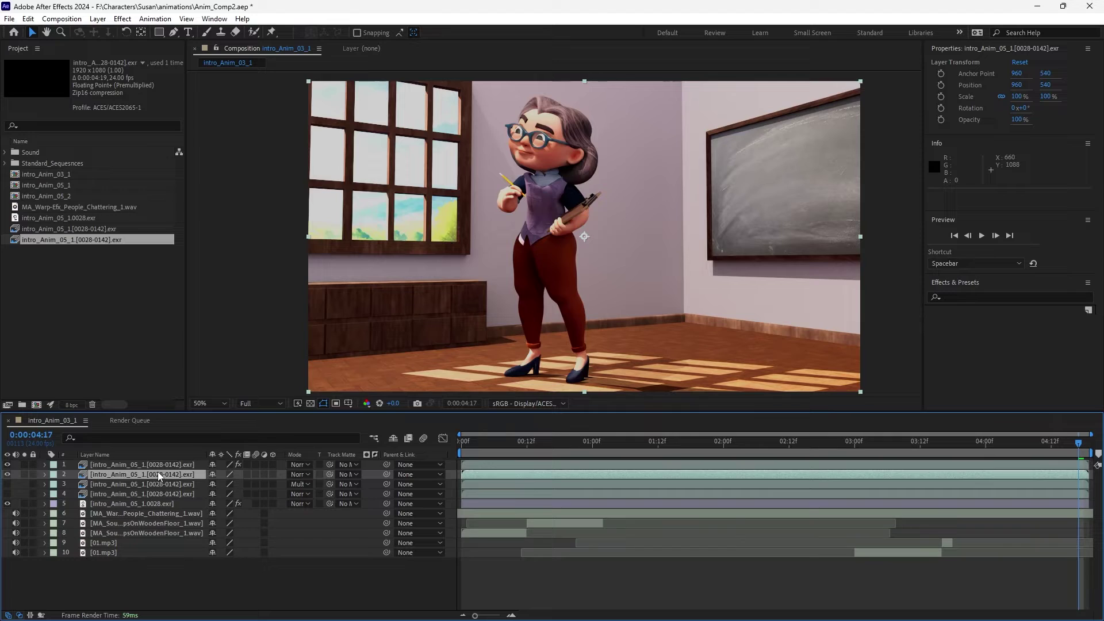
- Give the shadow layer 90% Opacity and the Multiply blend mode
{"action": "key", "text": "t"}
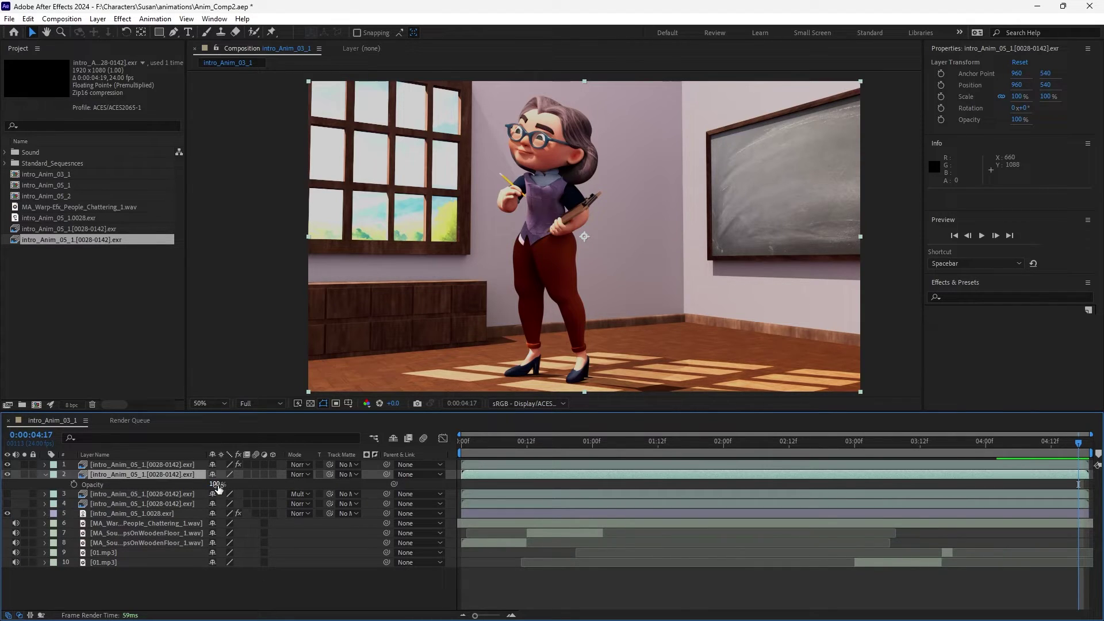
{"action": "left_click", "coordinate": [215, 484]}
{"action": "type", "text": "90"}
{"action": "key", "text": "Return"}
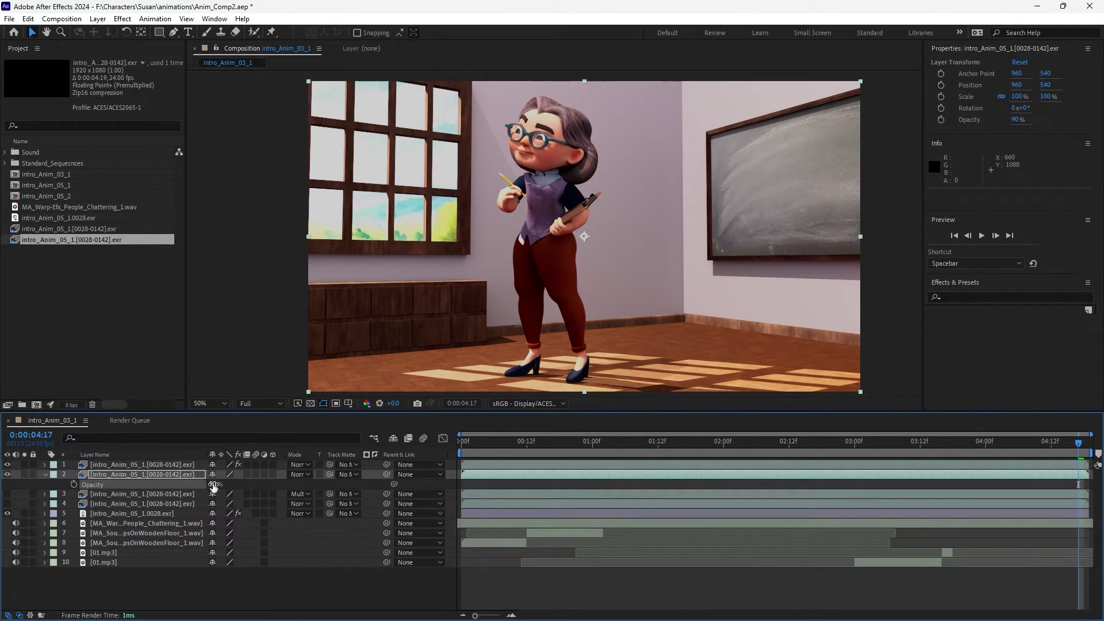
{"action": "left_click", "coordinate": [298, 475]}
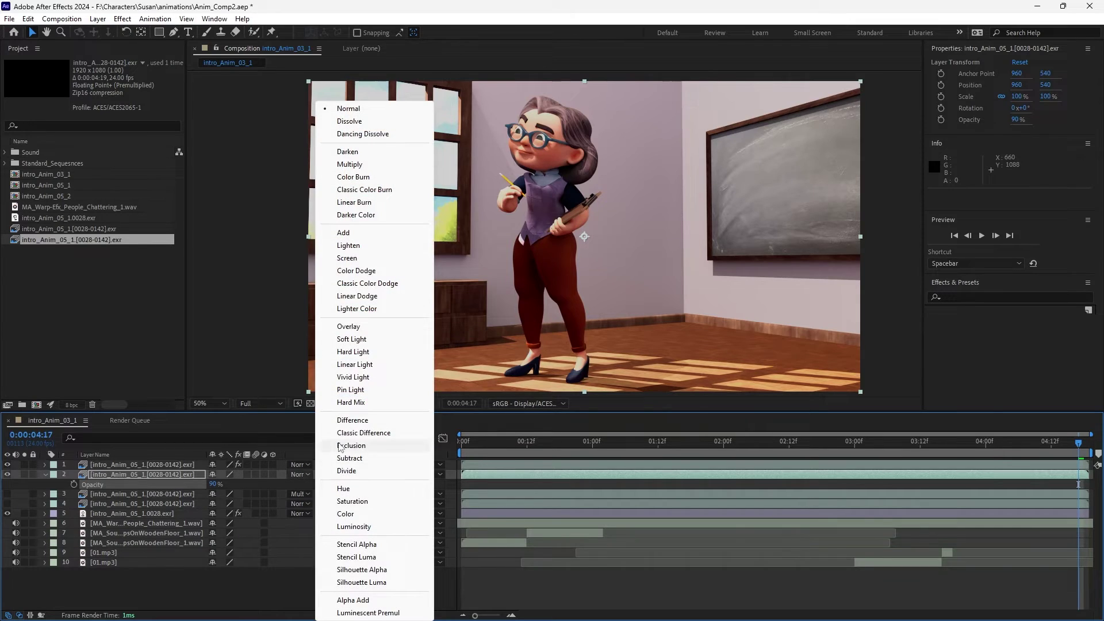
{"action": "left_click", "coordinate": [368, 166]}
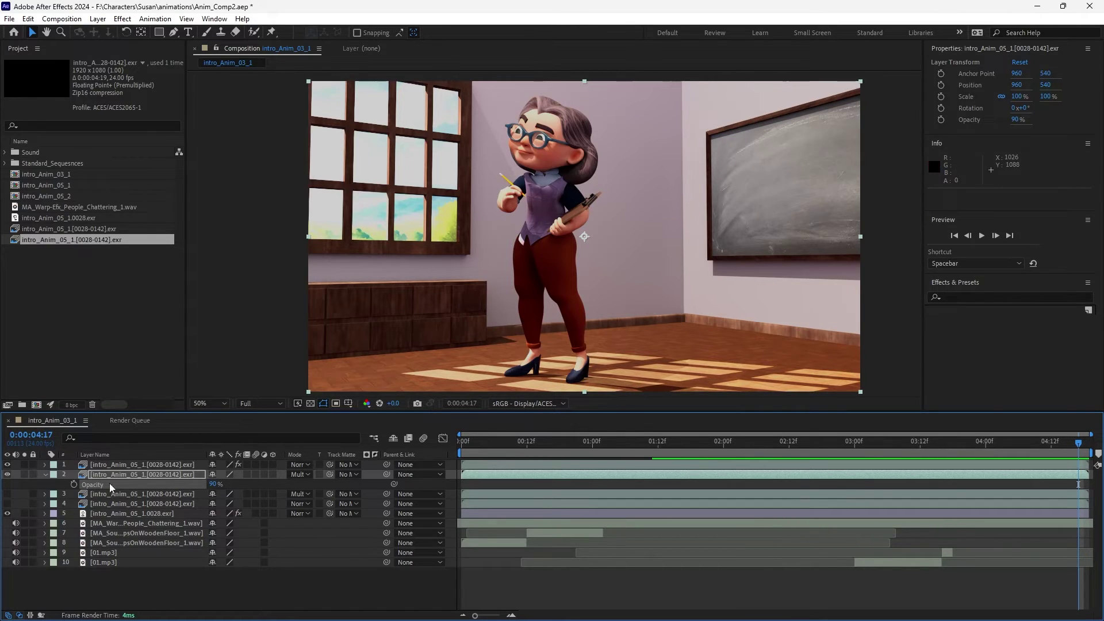
- Toggle the background layer, then preview the composite from the start to check the shadow tracking
{"action": "left_click", "coordinate": [7, 514]}
{"action": "left_click", "coordinate": [7, 513]}
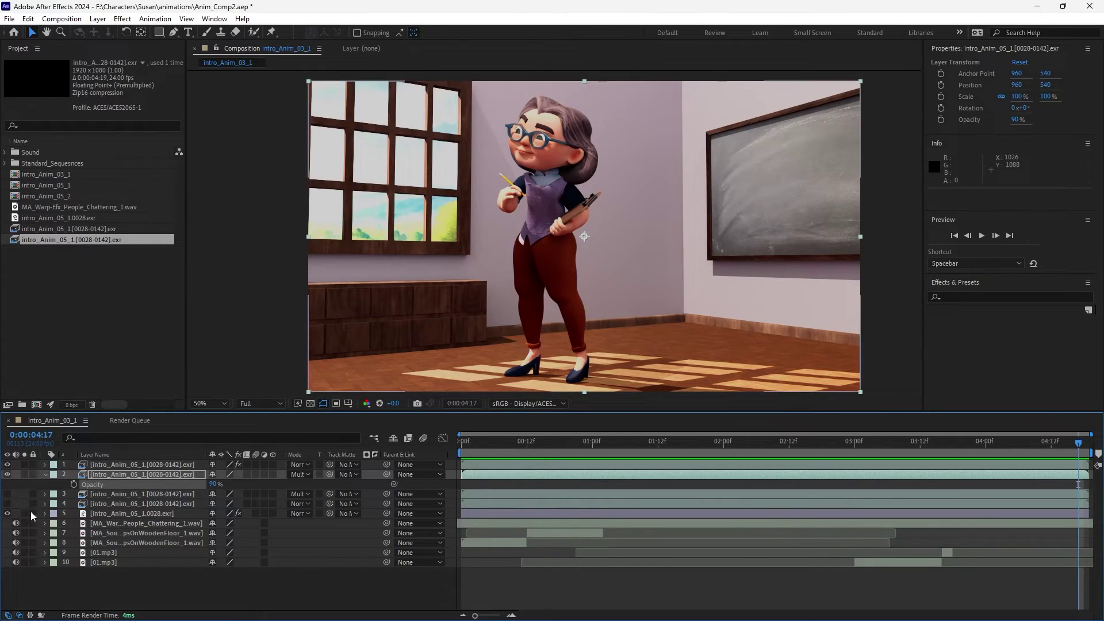
{"action": "left_click_drag", "start_coordinate": [515, 441], "coordinate": [449, 432]}
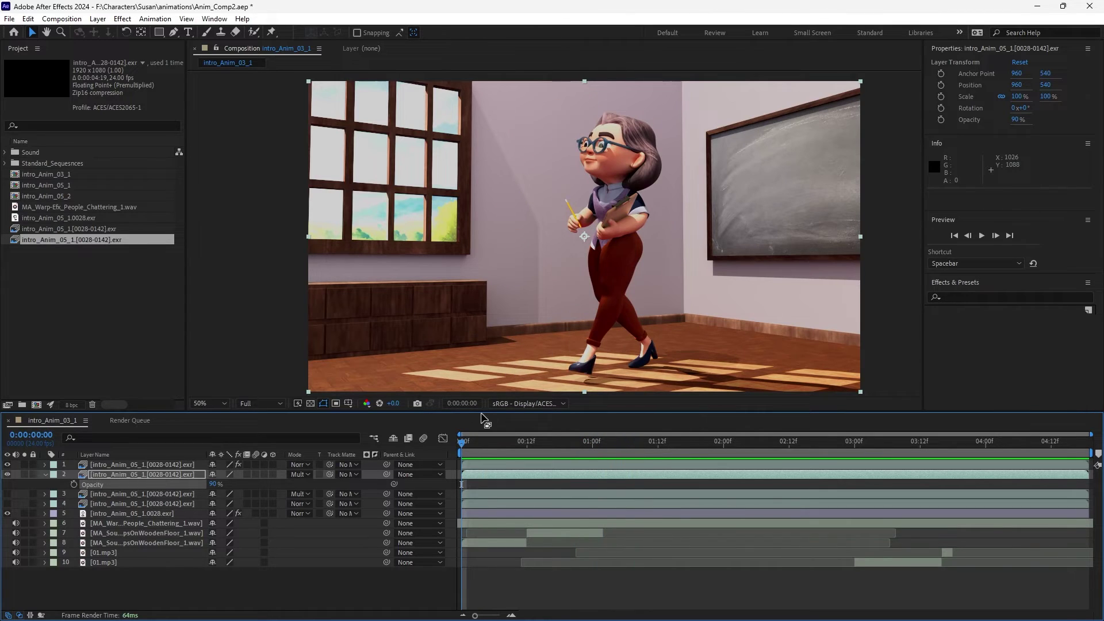
{"action": "key", "text": "space"}
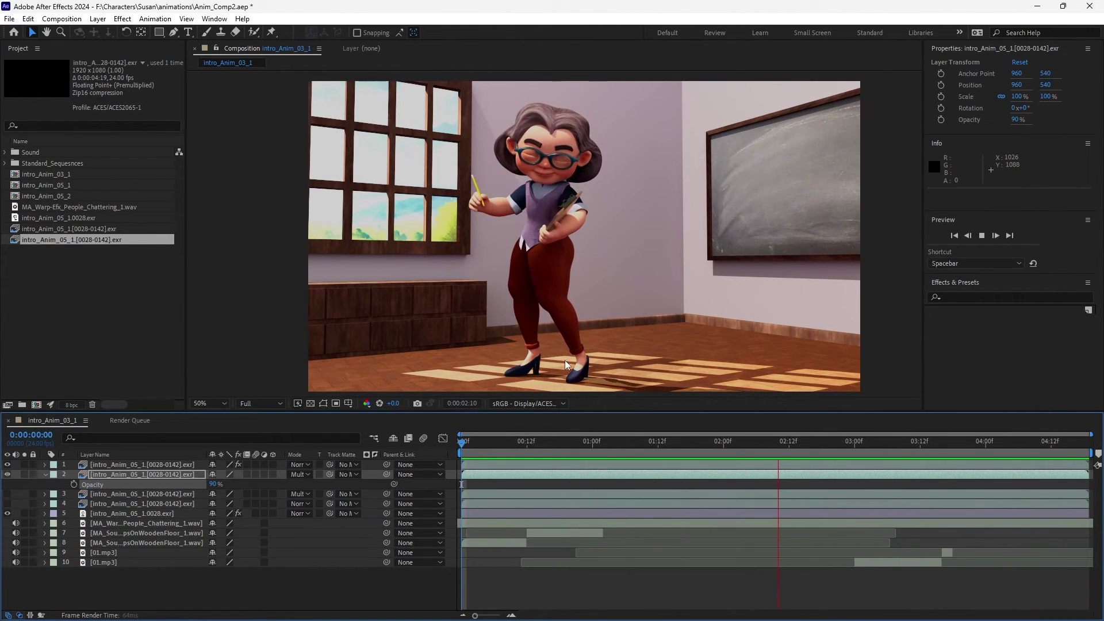
{"action": "key", "text": "space"}
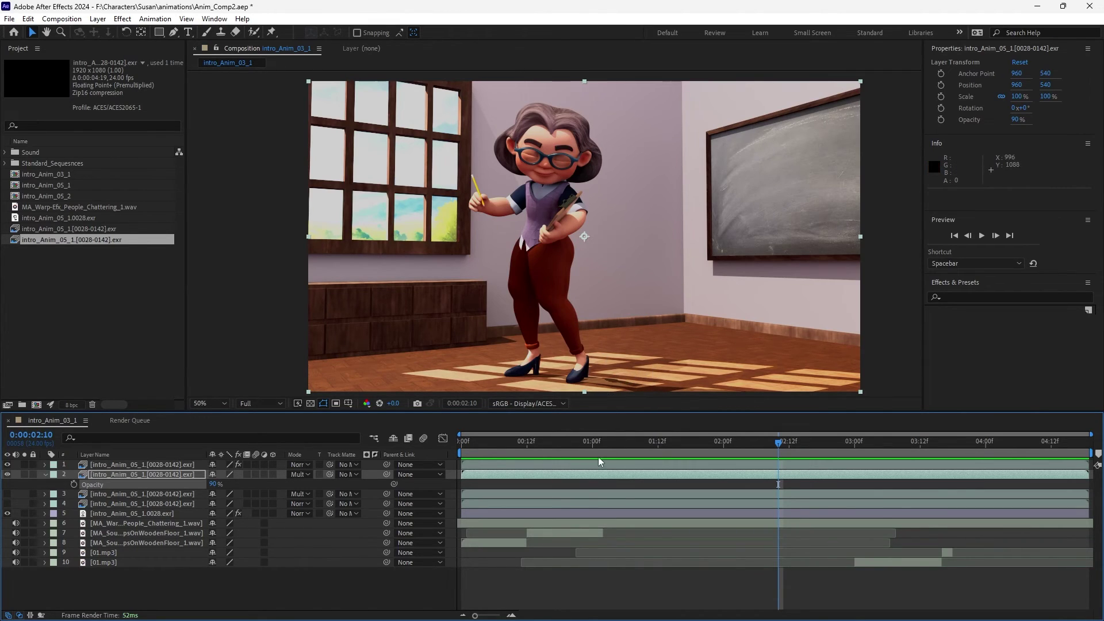
{"action": "left_click", "coordinate": [474, 442]}
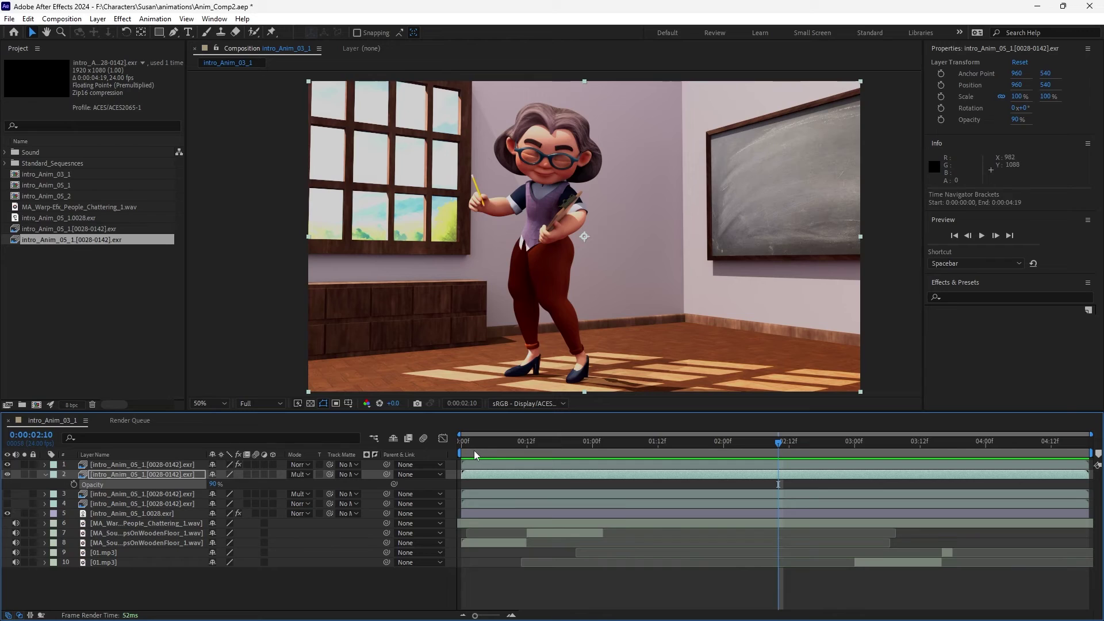